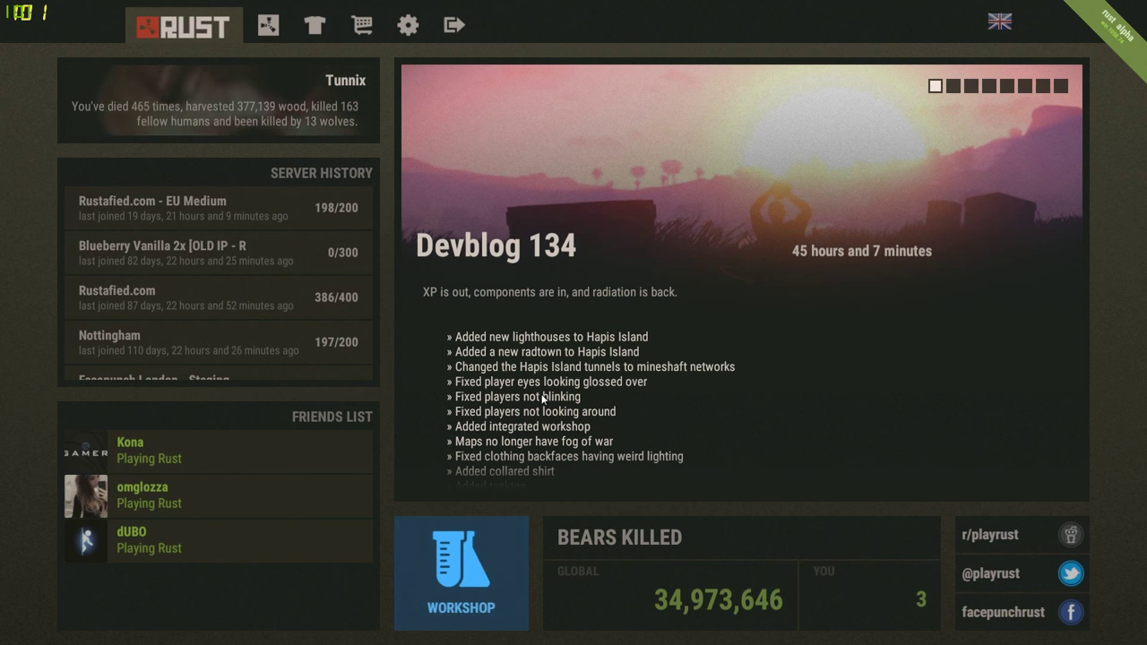
- Open the Workshop and browse the trending community items up to page 5
{"action": "left_click", "coordinate": [489, 578]}
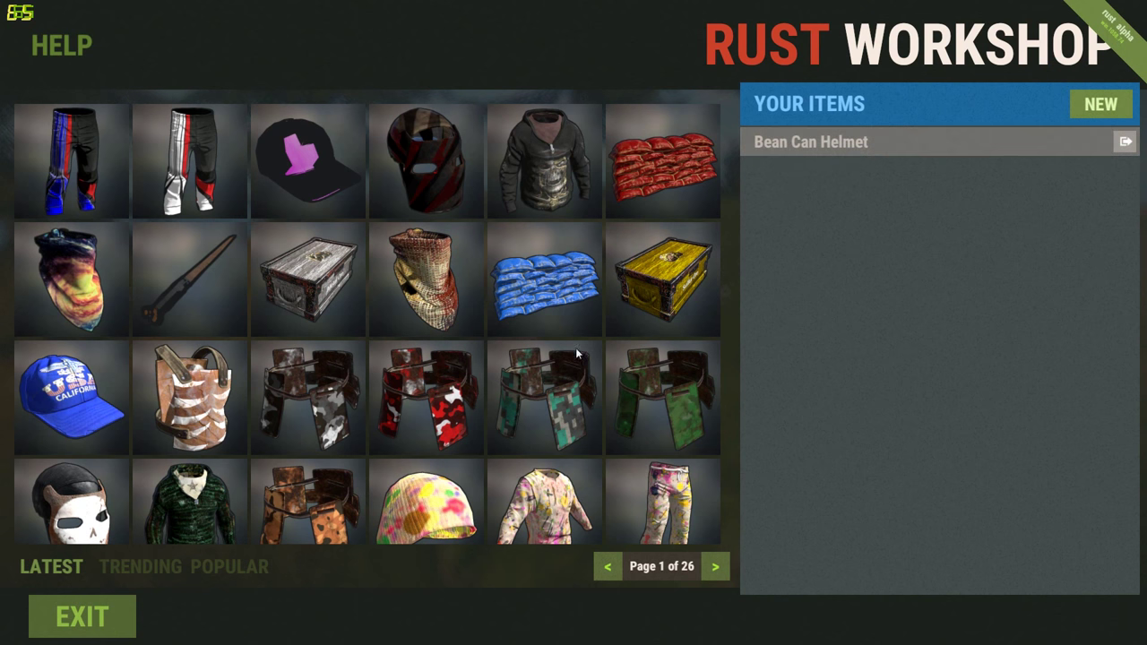
{"action": "left_click", "coordinate": [143, 566]}
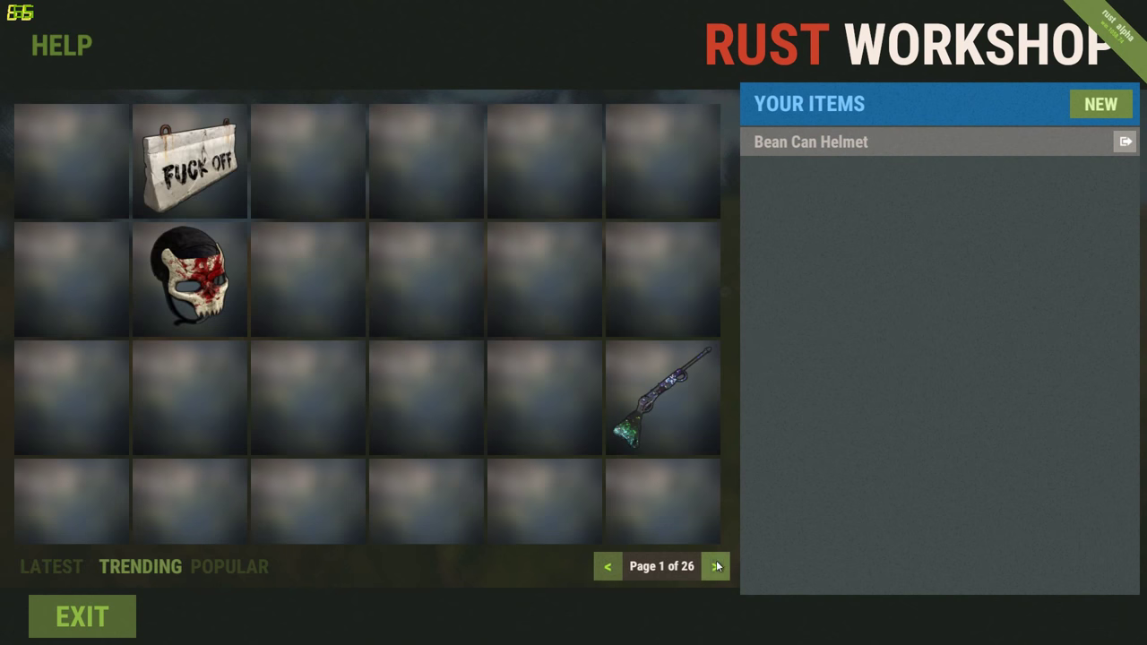
{"action": "left_click", "coordinate": [716, 568]}
{"action": "left_click", "coordinate": [716, 567]}
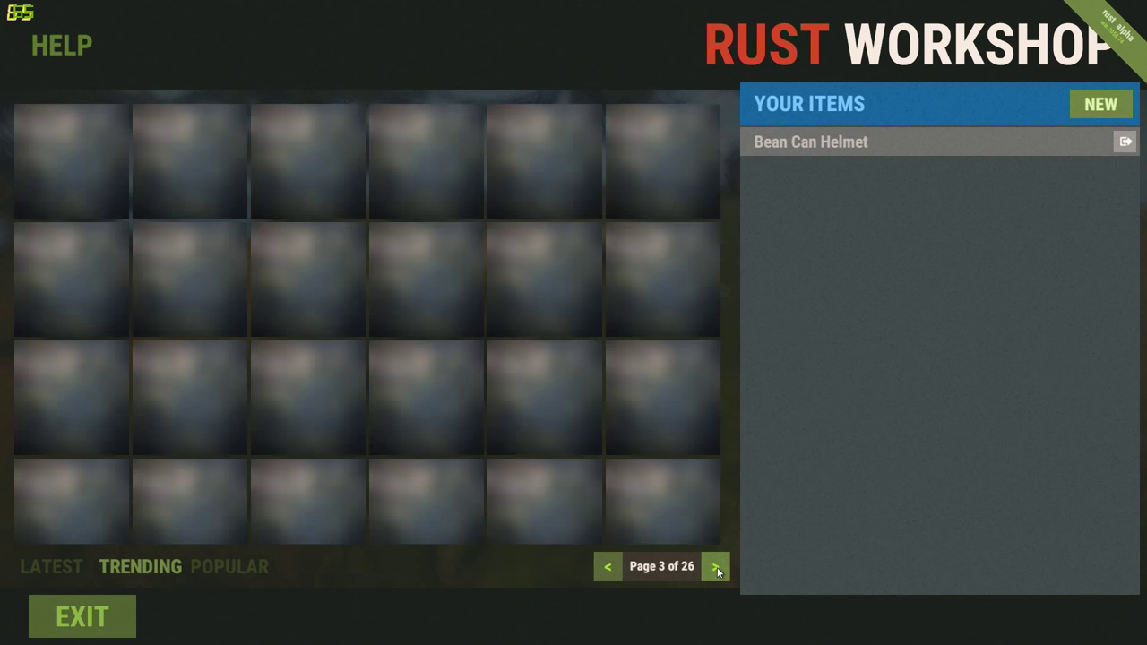
{"action": "left_click", "coordinate": [715, 568]}
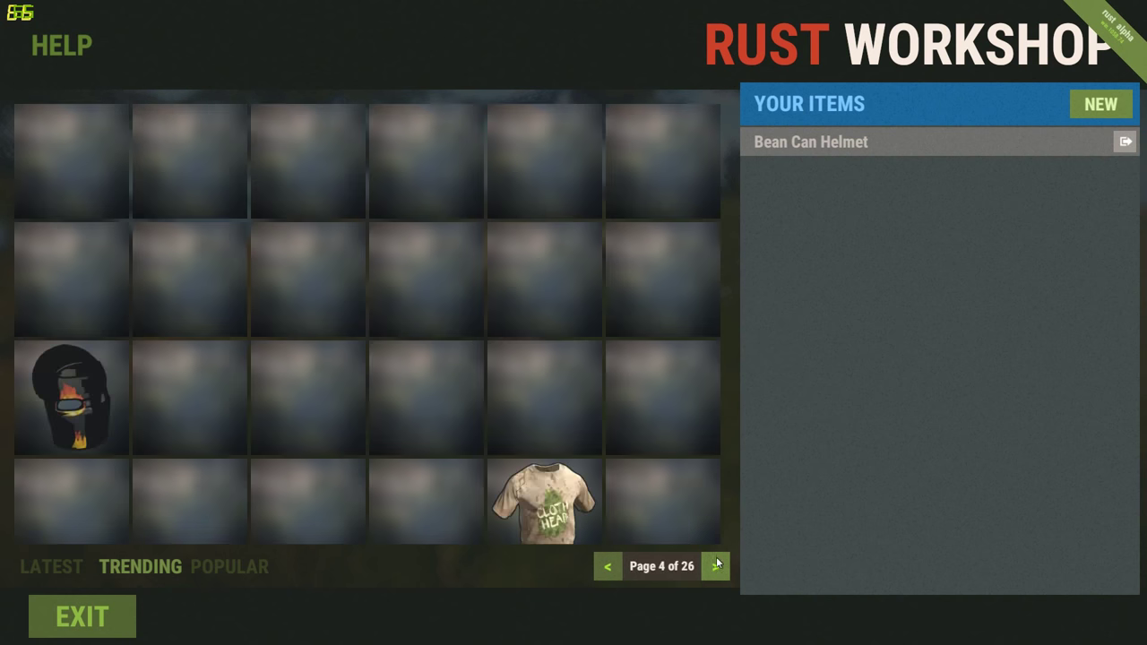
{"action": "left_click", "coordinate": [716, 567]}
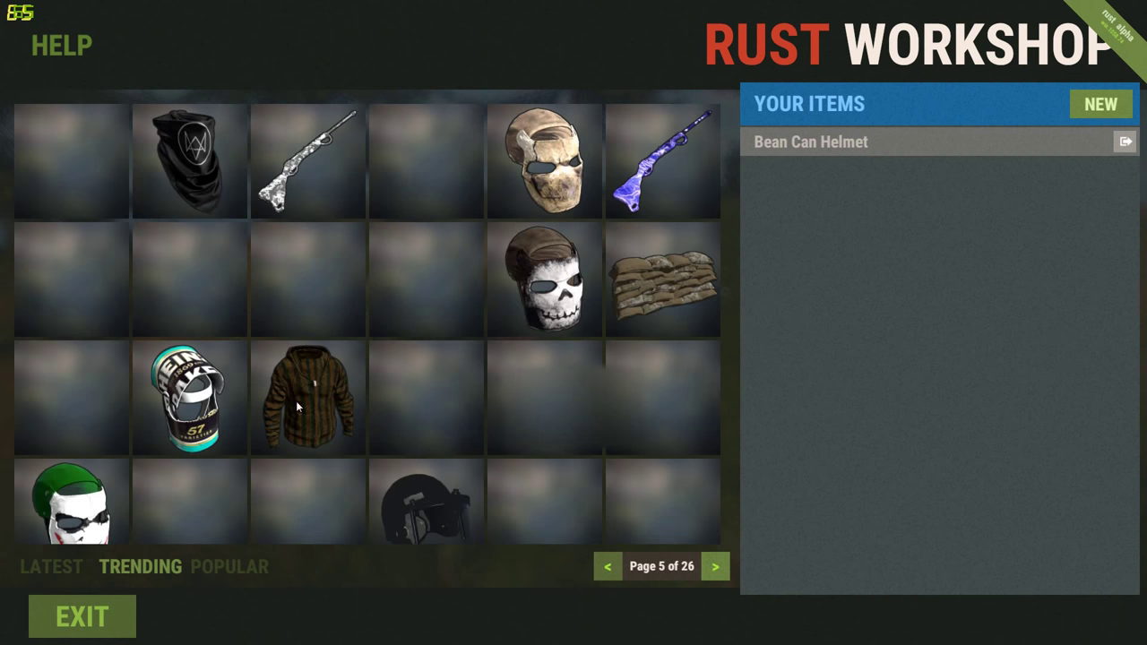
{"action": "left_click_drag", "start_coordinate": [202, 407], "coordinate": [271, 319]}
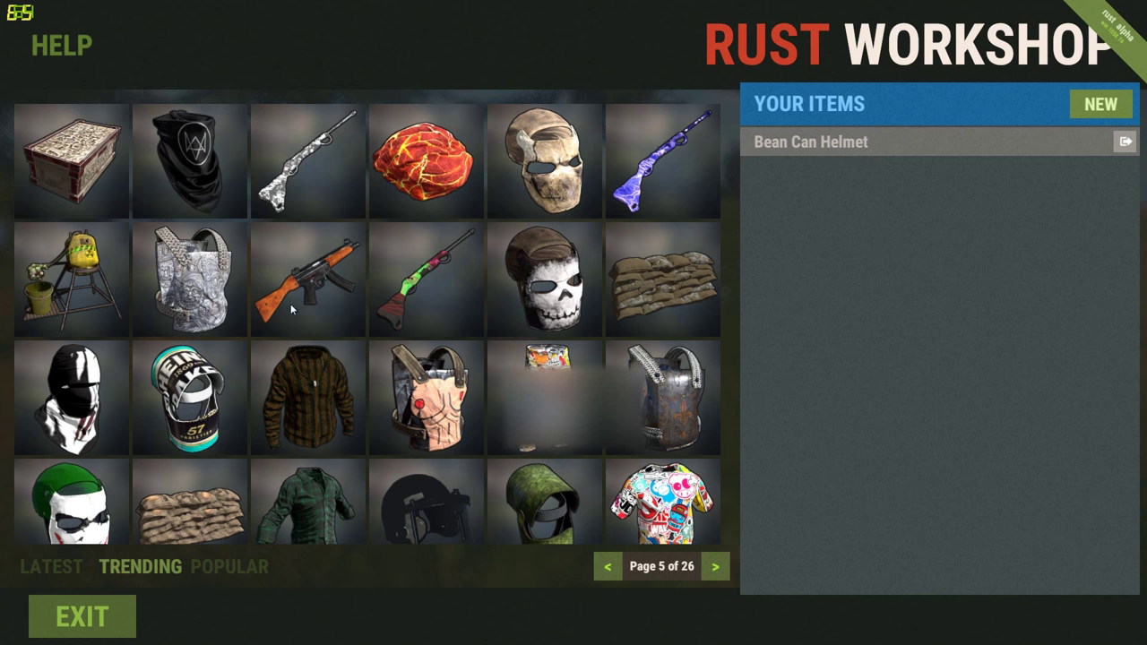
- Create a new workshop item and title it "Bean Can Test"
{"action": "left_click", "coordinate": [1098, 104]}
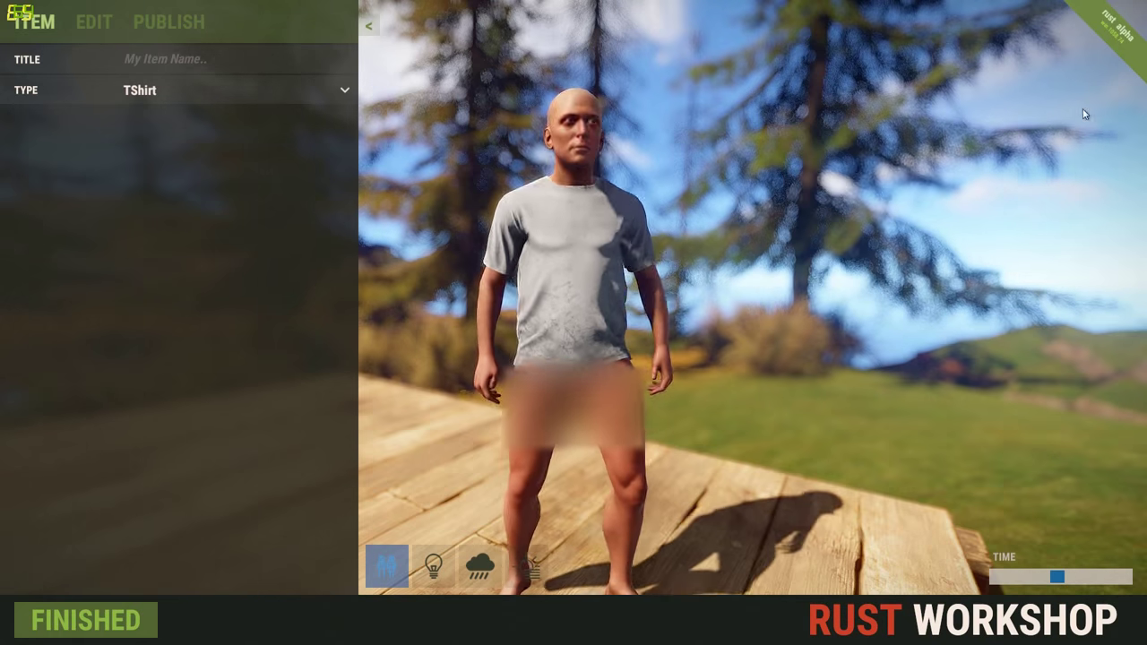
{"action": "left_click", "coordinate": [197, 59]}
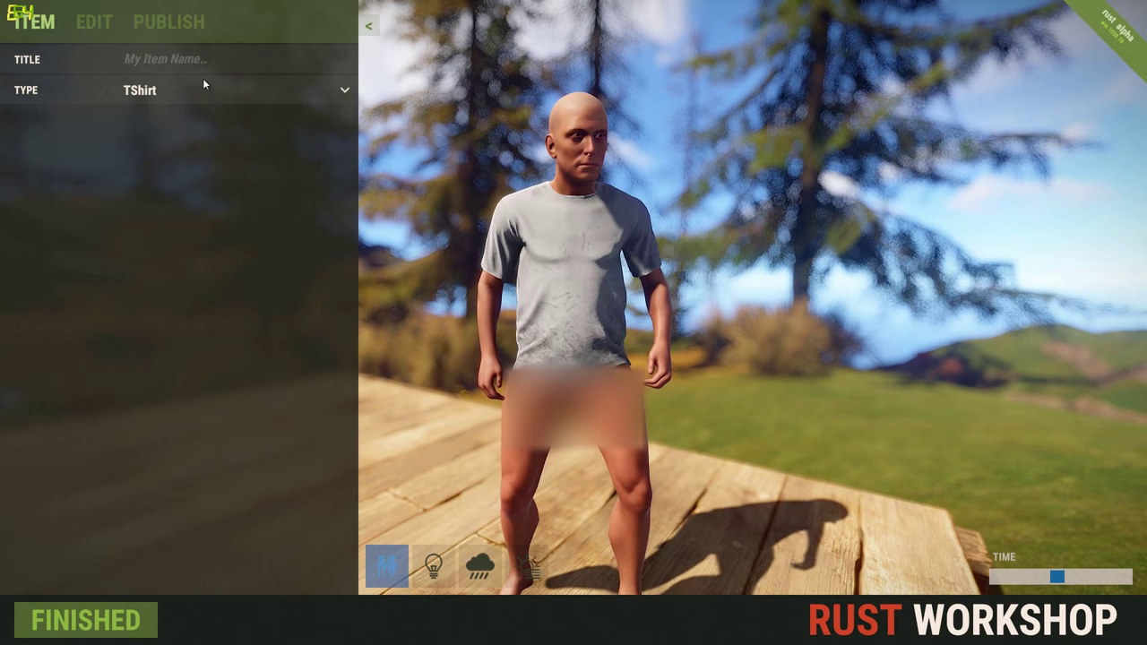
{"action": "type", "text": "Bean C"}
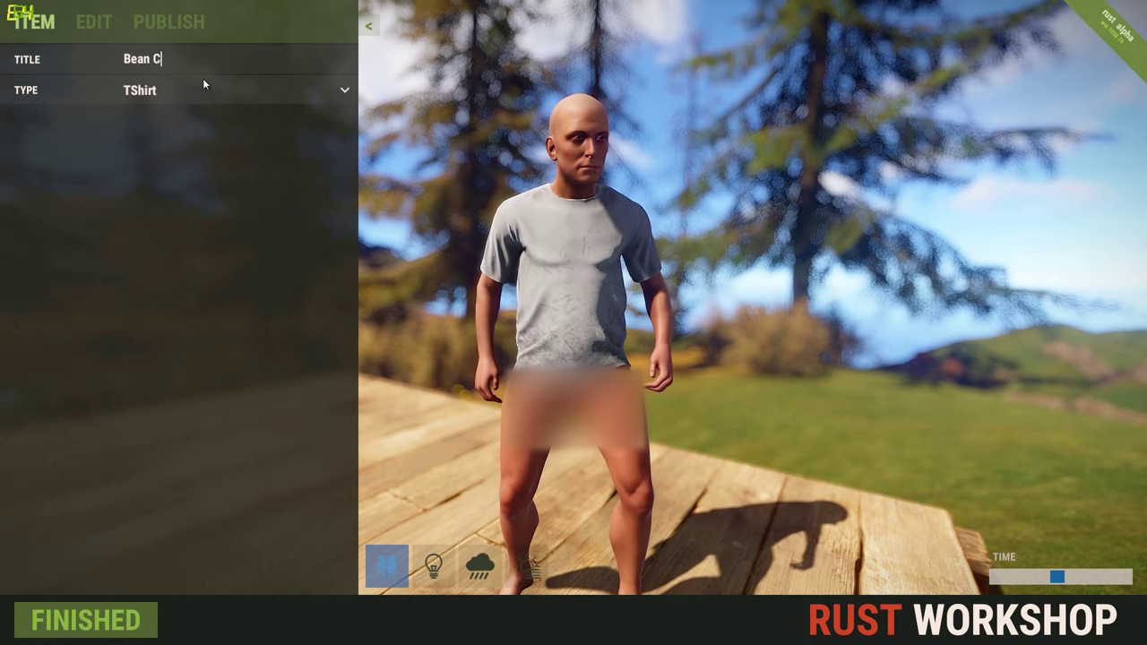
{"action": "type", "text": "an Test"}
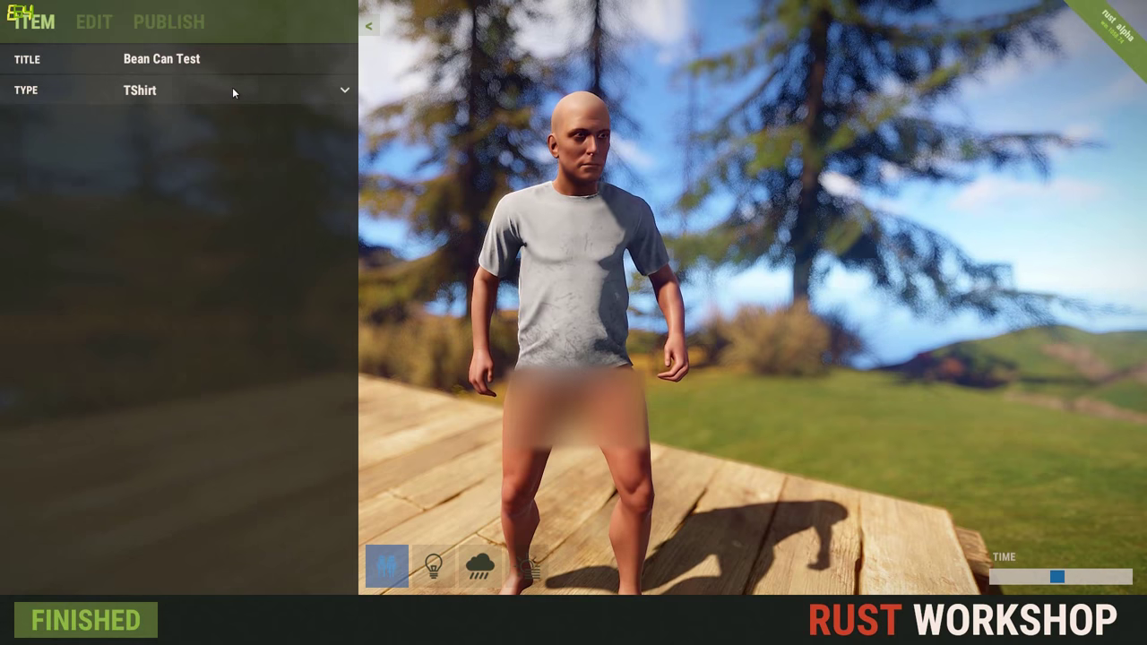
{"action": "left_click", "coordinate": [232, 89]}
{"action": "left_click", "coordinate": [213, 59]}
- Try tinting the T-shirt blue-purple by lowering its red and removing its green color component, and reset the color to default
{"action": "left_click", "coordinate": [103, 23]}
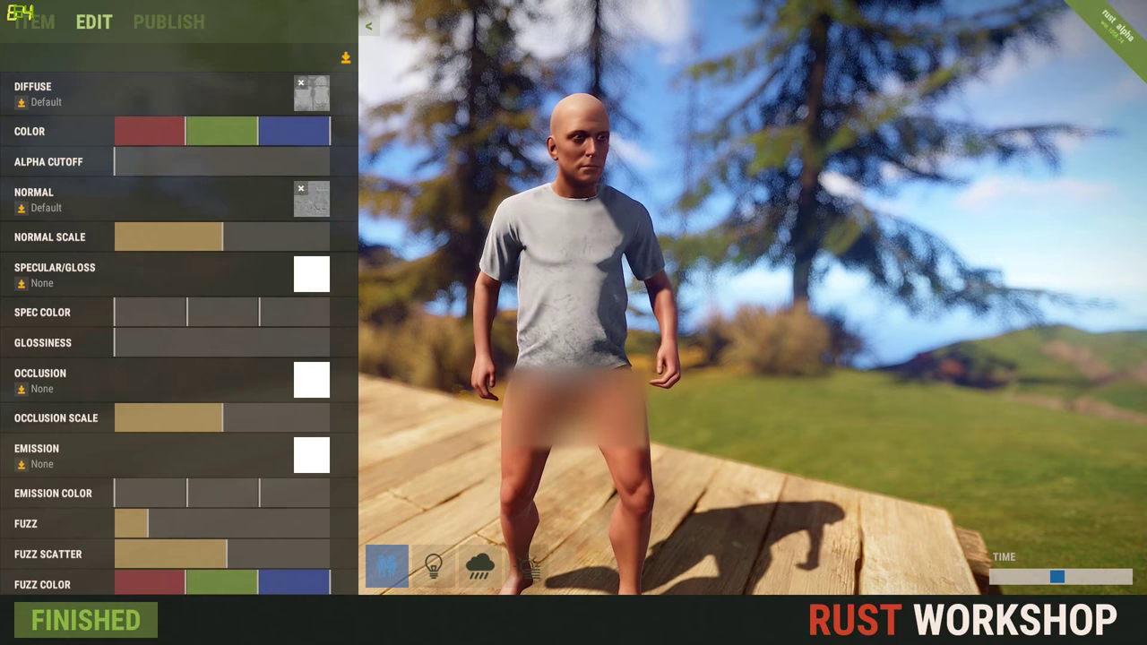
{"action": "mouse_move", "coordinate": [603, 314]}
{"action": "right_mouse_down"}
{"action": "mouse_move", "coordinate": [524, 317]}
{"action": "mouse_move", "coordinate": [624, 288]}
{"action": "mouse_move", "coordinate": [625, 311]}
{"action": "right_mouse_up"}
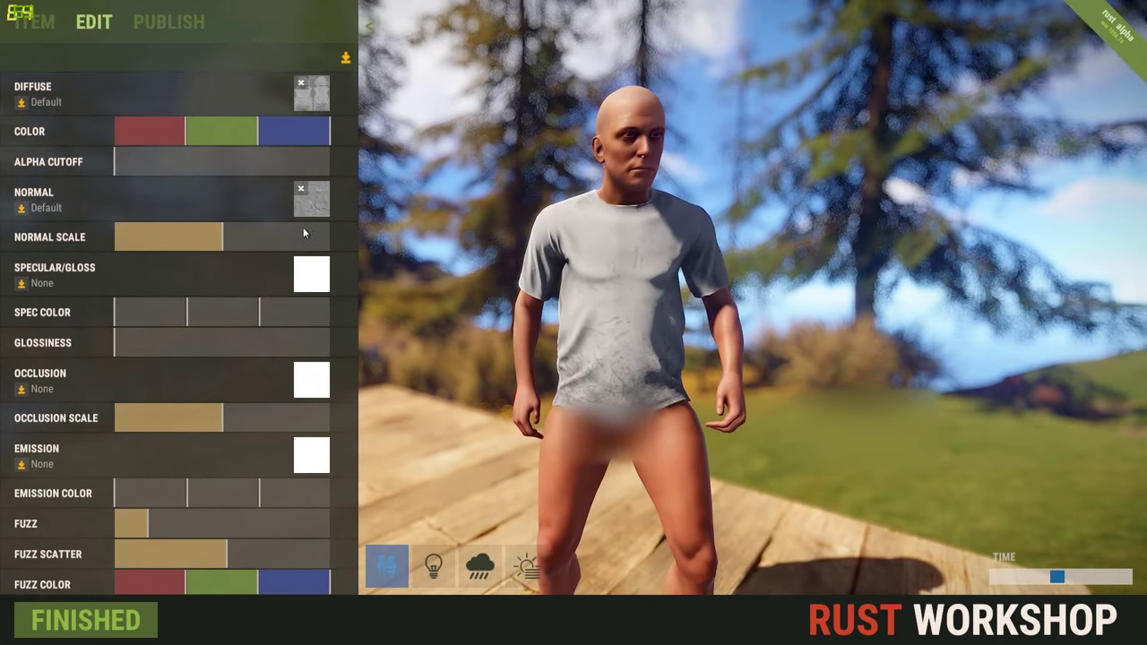
{"action": "left_click", "coordinate": [140, 132]}
{"action": "mouse_move", "coordinate": [209, 134]}
{"action": "left_mouse_down"}
{"action": "mouse_move", "coordinate": [278, 141]}
{"action": "mouse_move", "coordinate": [223, 142]}
{"action": "left_mouse_up"}
{"action": "left_click_drag", "start_coordinate": [140, 141], "coordinate": [132, 140]}
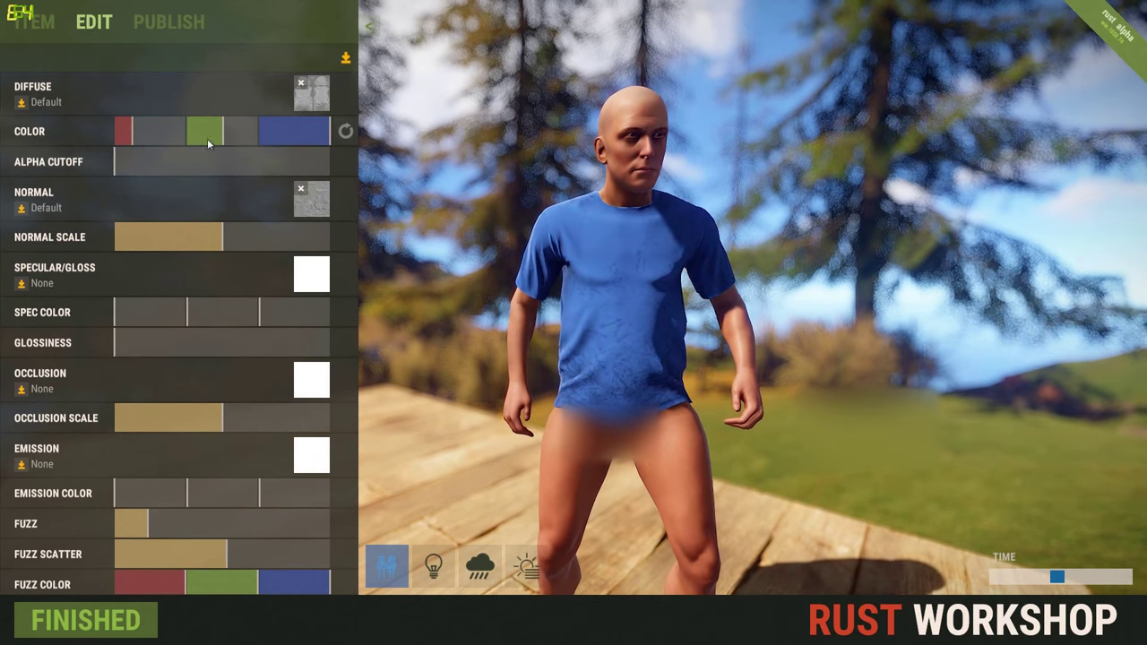
{"action": "left_click_drag", "start_coordinate": [223, 138], "coordinate": [186, 141]}
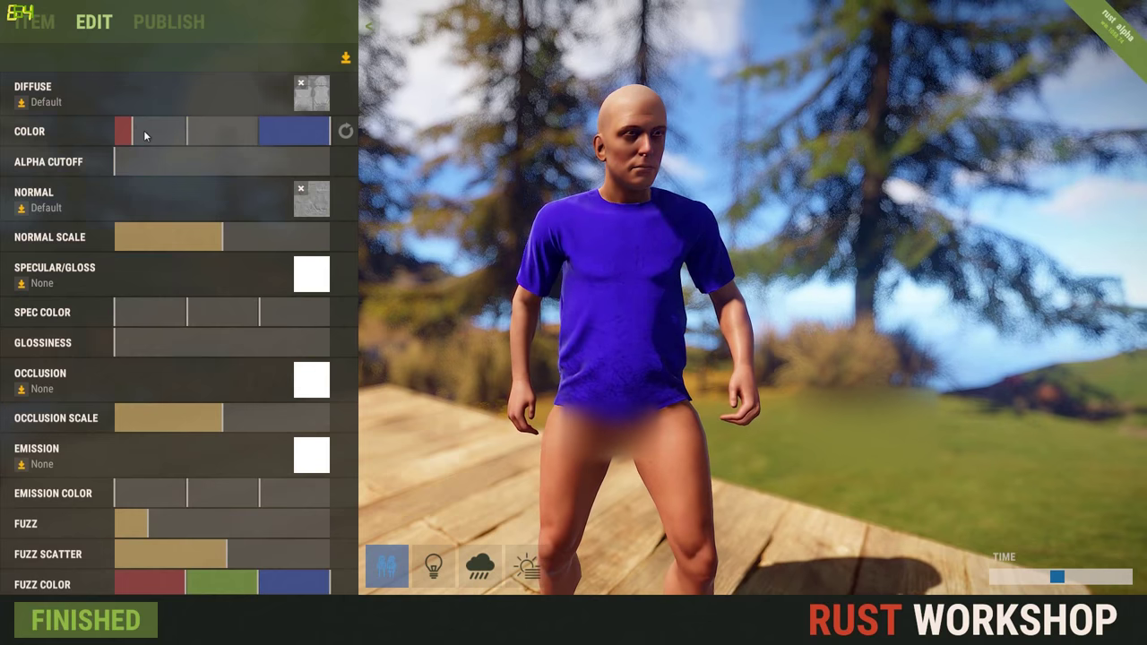
{"action": "left_click", "coordinate": [351, 135]}
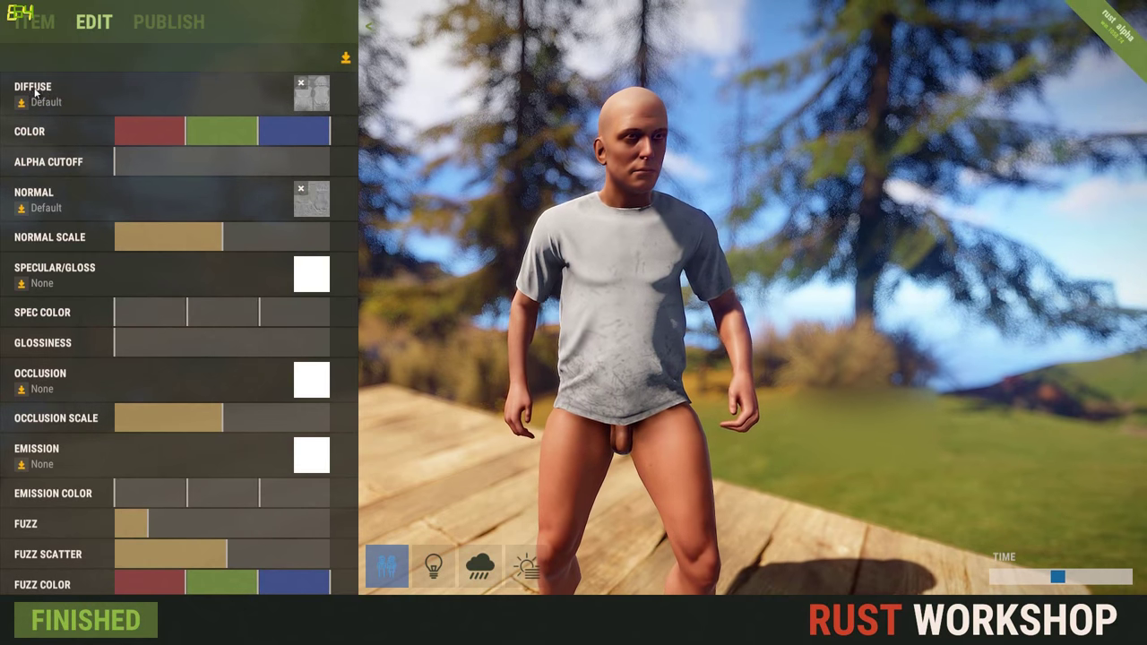
- Replace the T-shirt's default diffuse texture with Galaxy.jpg from D:\YouTube\Rust Textures
{"action": "left_click", "coordinate": [300, 86]}
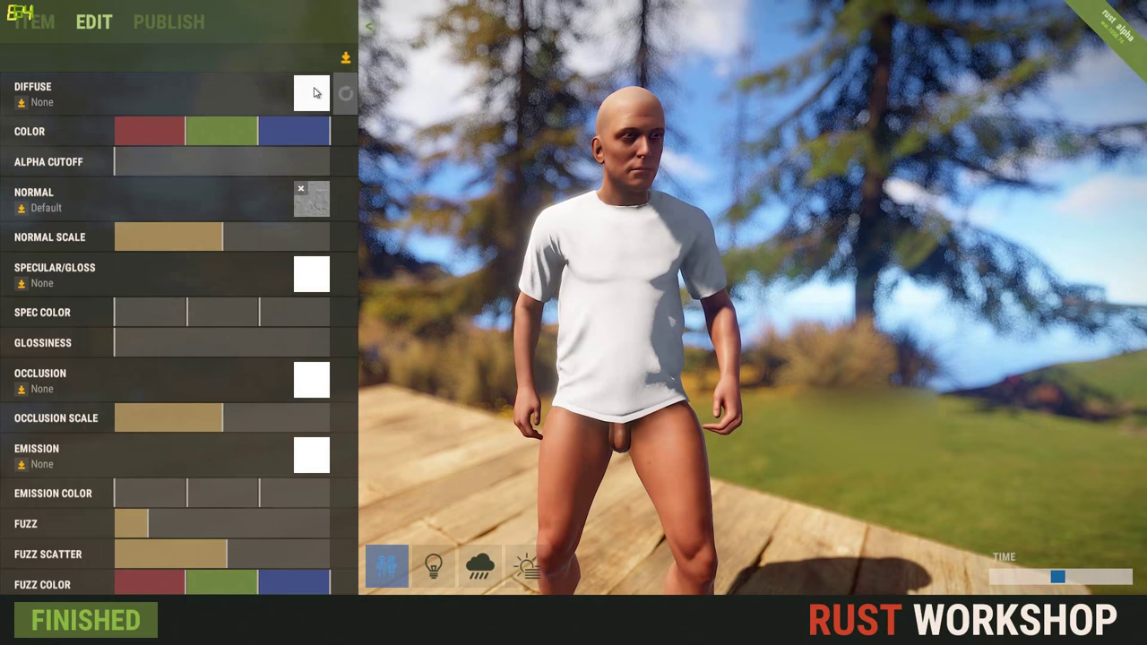
{"action": "left_click", "coordinate": [324, 98]}
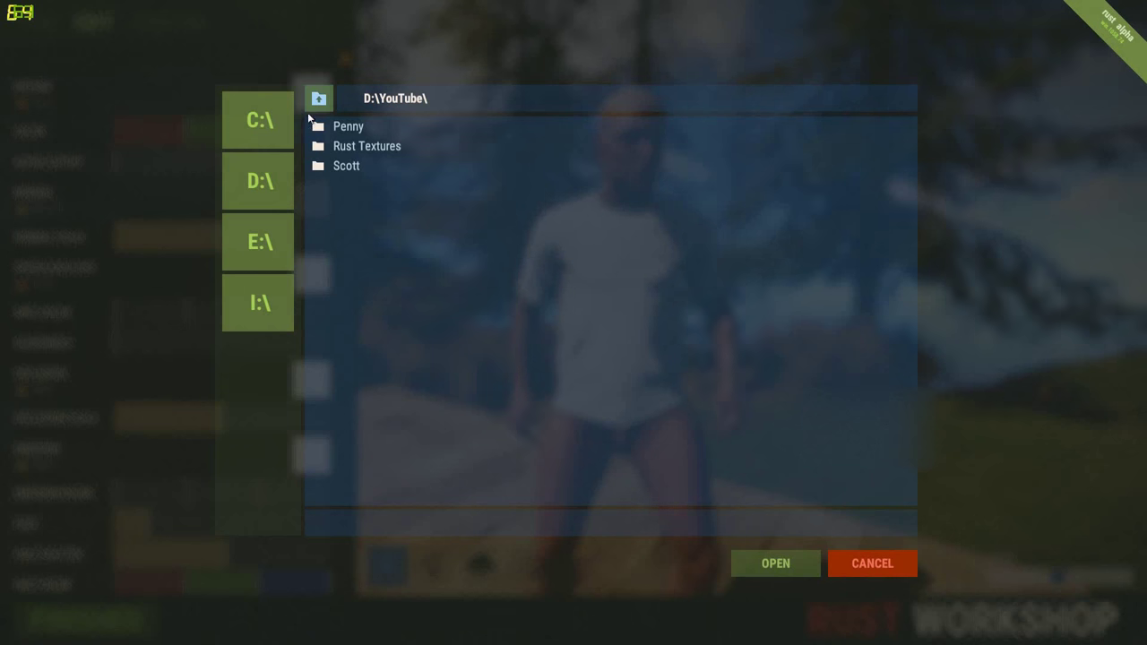
{"action": "left_click", "coordinate": [377, 147]}
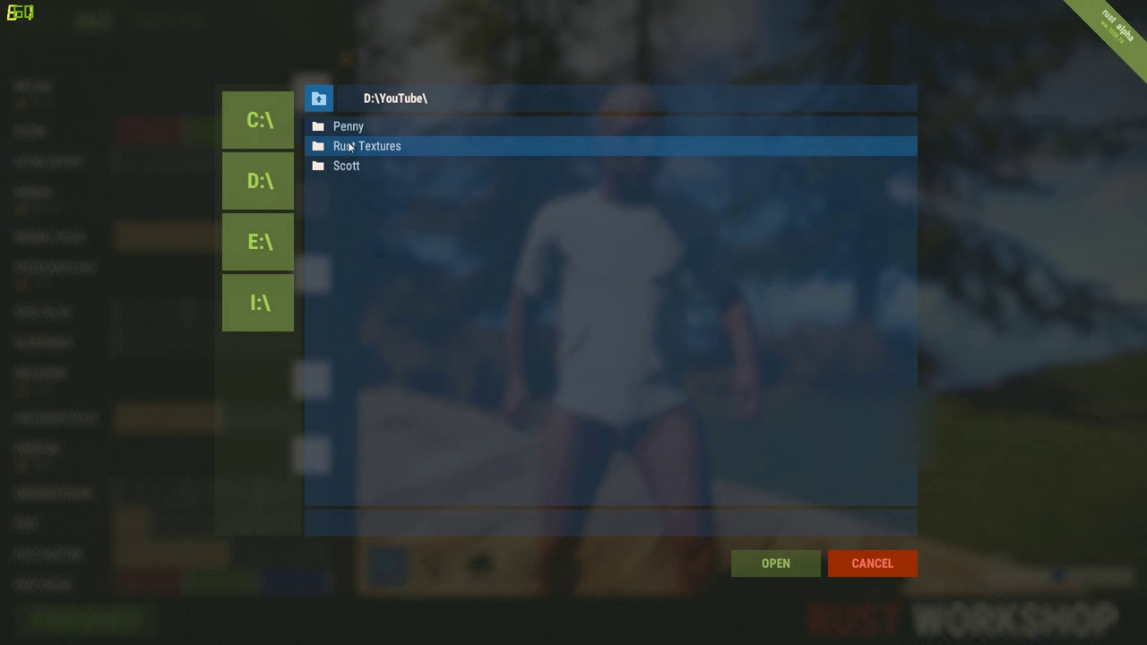
{"action": "double_click", "coordinate": [349, 146]}
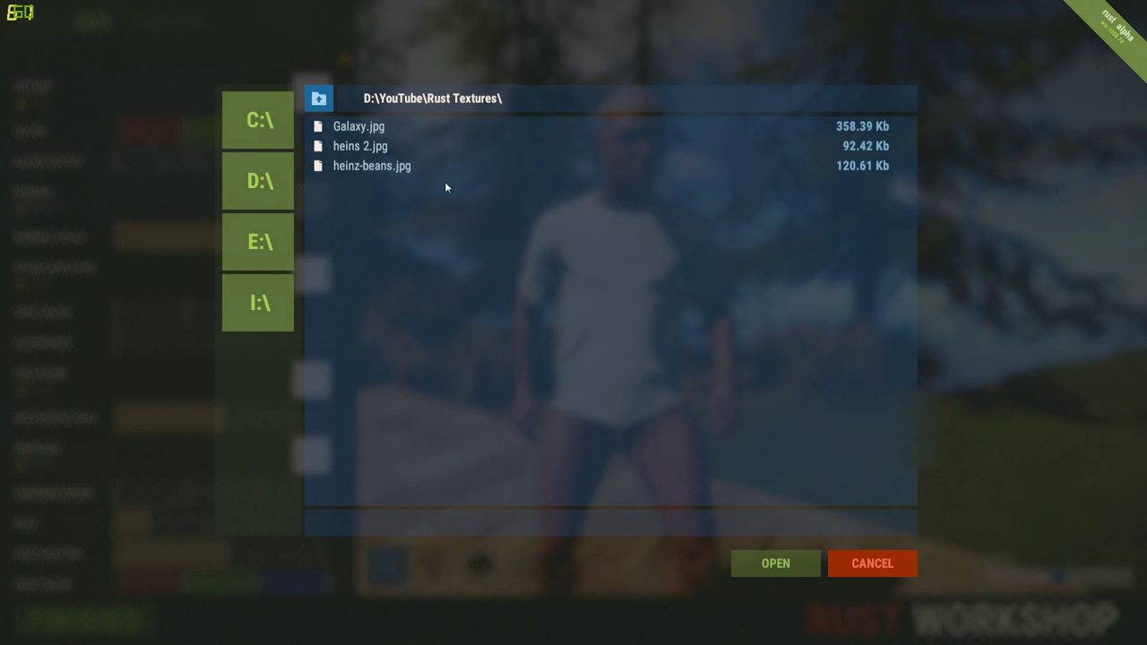
{"action": "left_click", "coordinate": [381, 130]}
{"action": "left_click", "coordinate": [775, 562]}
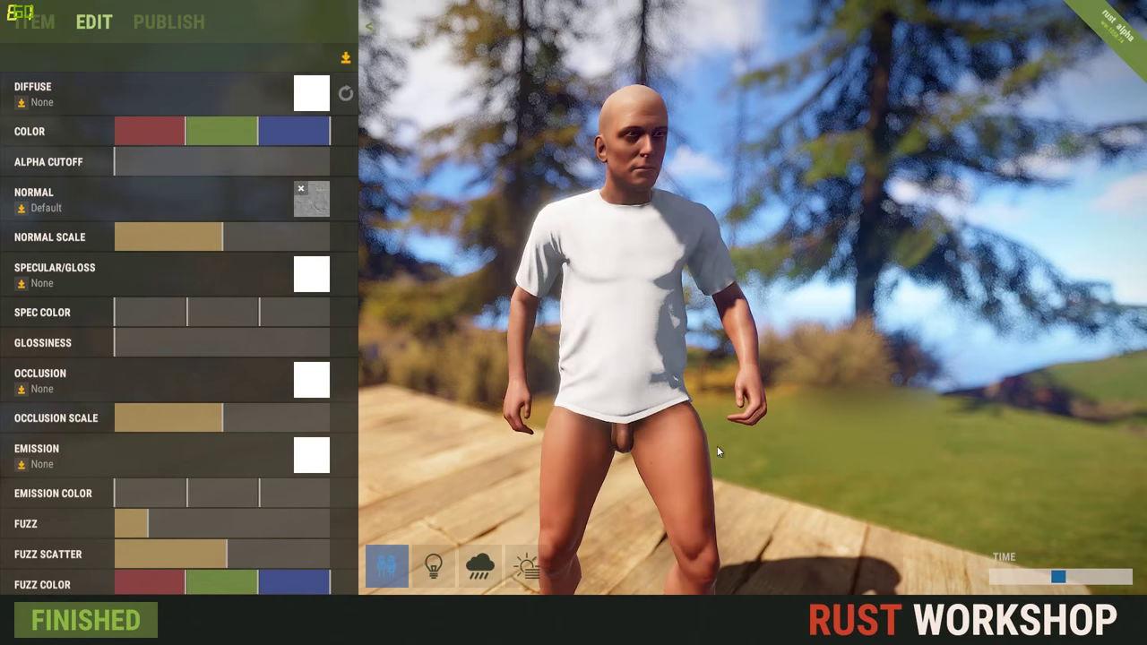
{"action": "scroll", "coordinate": [665, 320], "scroll_direction": "up", "scroll_amount": 3}
{"action": "mouse_move", "coordinate": [665, 321]}
{"action": "left_mouse_down"}
{"action": "mouse_move", "coordinate": [561, 306]}
{"action": "mouse_move", "coordinate": [273, 312]}
{"action": "mouse_move", "coordinate": [387, 329]}
{"action": "mouse_move", "coordinate": [689, 319]}
{"action": "mouse_move", "coordinate": [675, 322]}
{"action": "mouse_move", "coordinate": [683, 286]}
{"action": "mouse_move", "coordinate": [686, 354]}
{"action": "mouse_move", "coordinate": [682, 325]}
{"action": "left_mouse_up"}
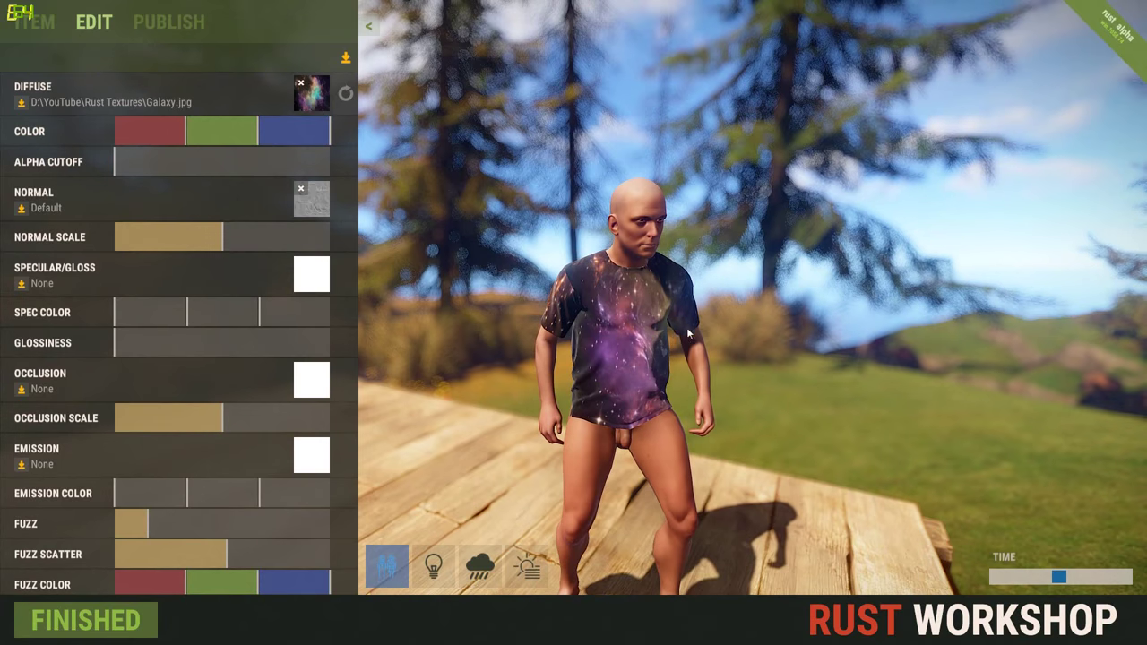
- Change the item type to Coffee Can Helmet
{"action": "left_click", "coordinate": [42, 25]}
{"action": "left_click", "coordinate": [341, 97]}
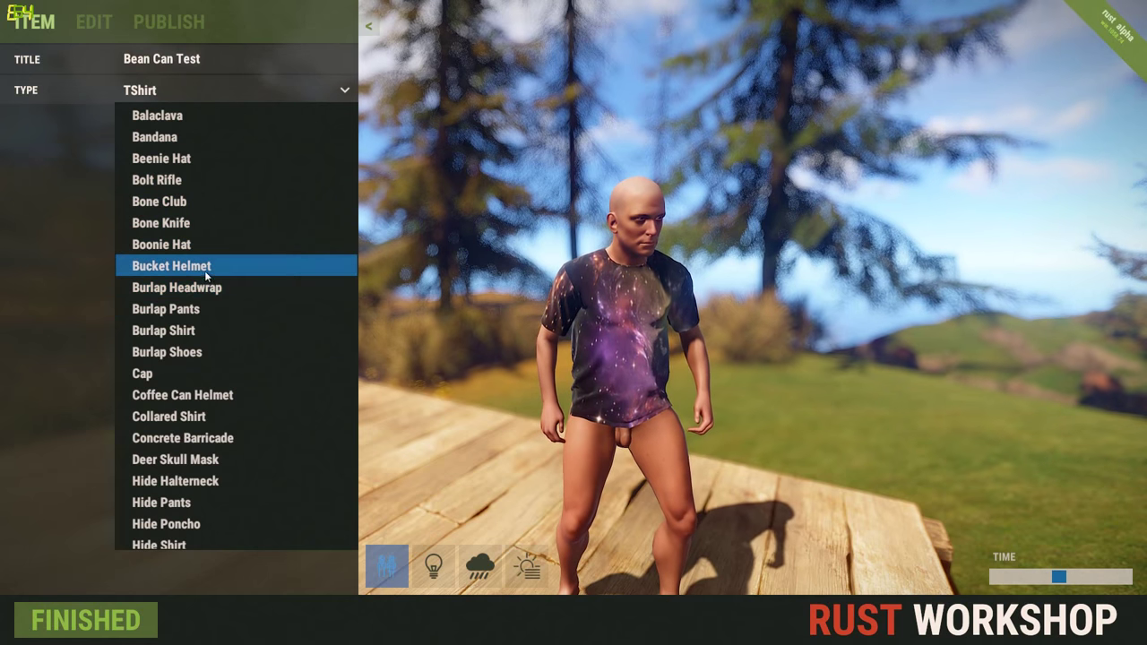
{"action": "left_click", "coordinate": [257, 387]}
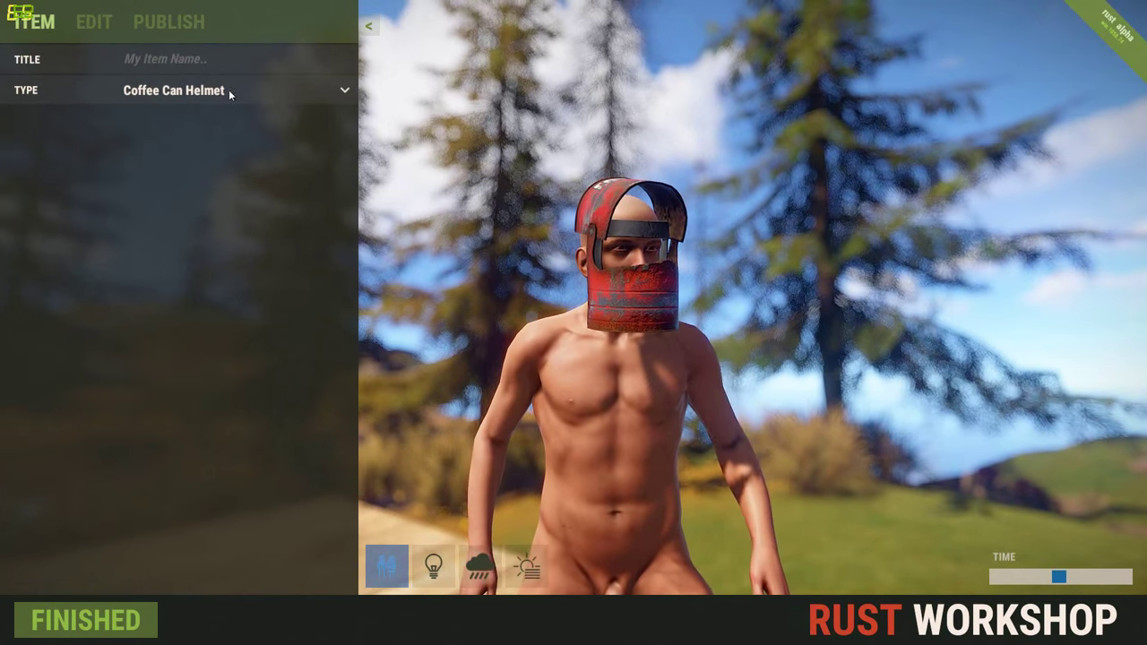
- Clear the helmet's default diffuse texture and load heinz-beans.jpg in its place
{"action": "left_click", "coordinate": [93, 21]}
{"action": "left_click", "coordinate": [300, 86]}
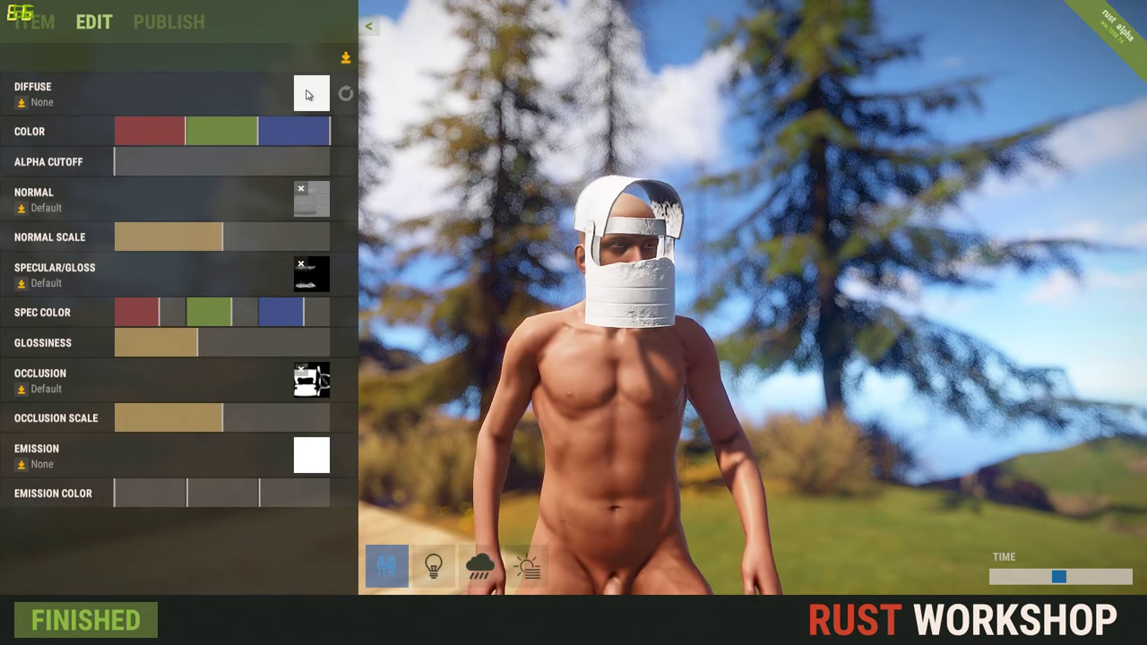
{"action": "left_click", "coordinate": [307, 93]}
{"action": "left_click", "coordinate": [377, 165]}
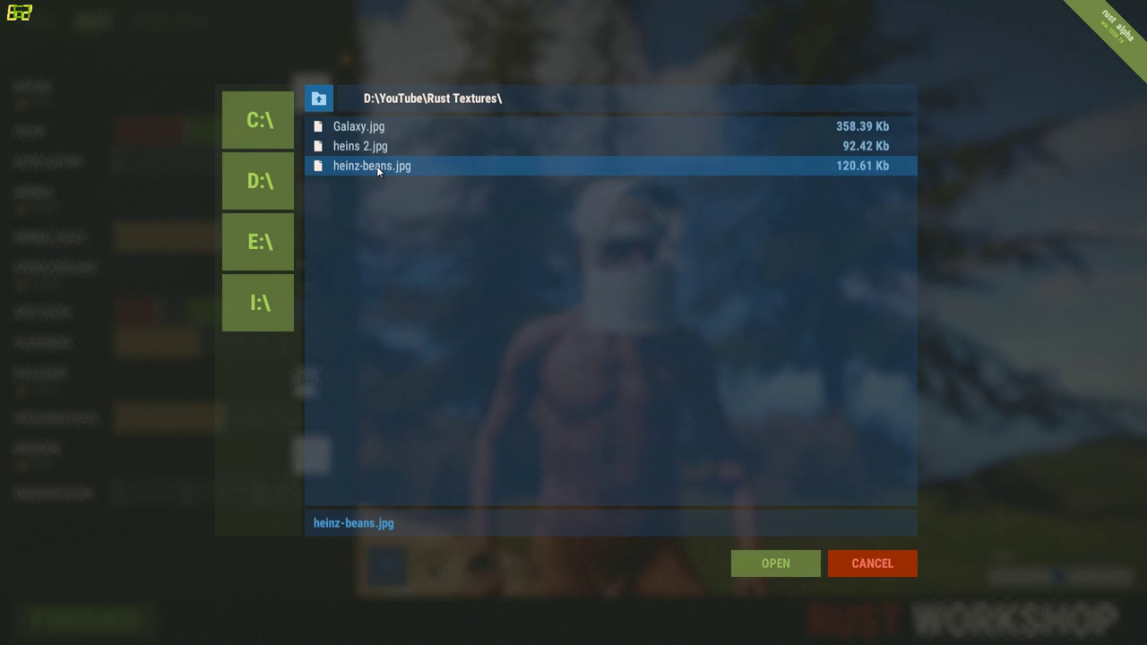
{"action": "left_click", "coordinate": [772, 562]}
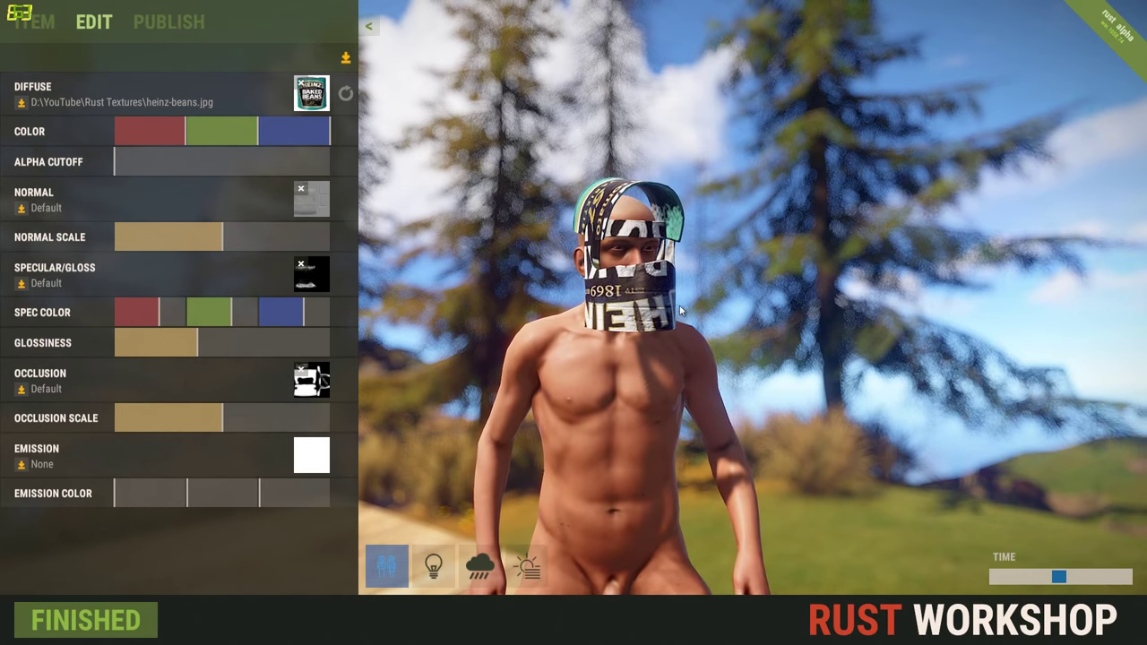
- Examine from the front and side how the heinz-beans.jpg label wraps around the helmet
{"action": "left_click_drag", "start_coordinate": [681, 312], "coordinate": [665, 358]}
{"action": "scroll", "coordinate": [665, 358], "scroll_direction": "down", "scroll_amount": 3}
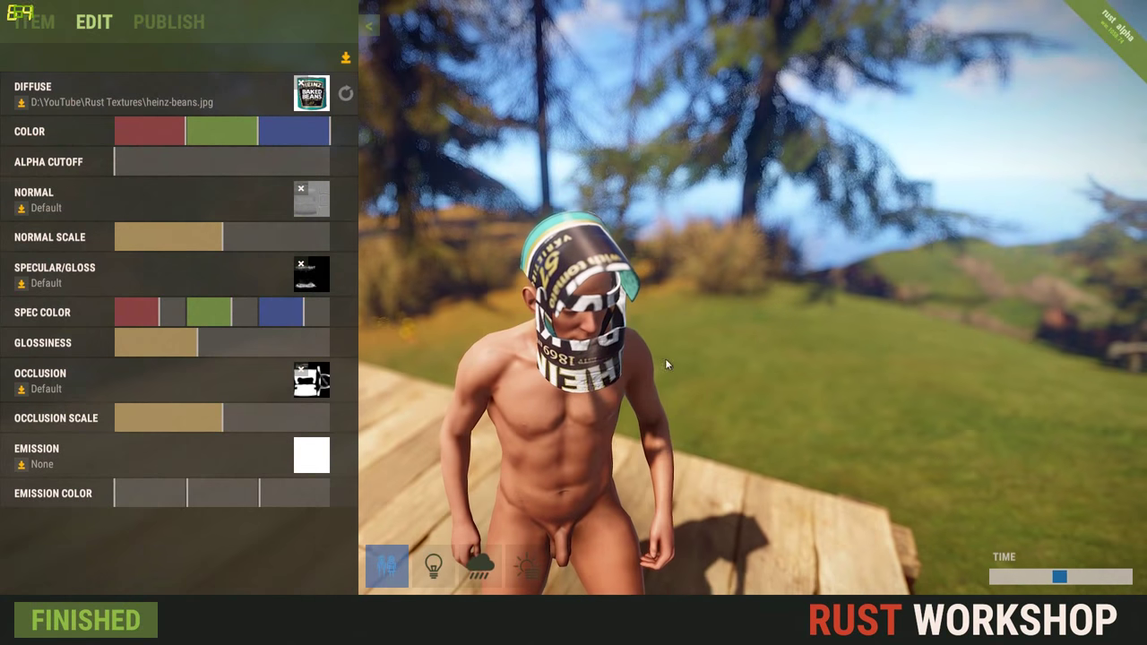
{"action": "left_click_drag", "start_coordinate": [645, 305], "coordinate": [610, 312]}
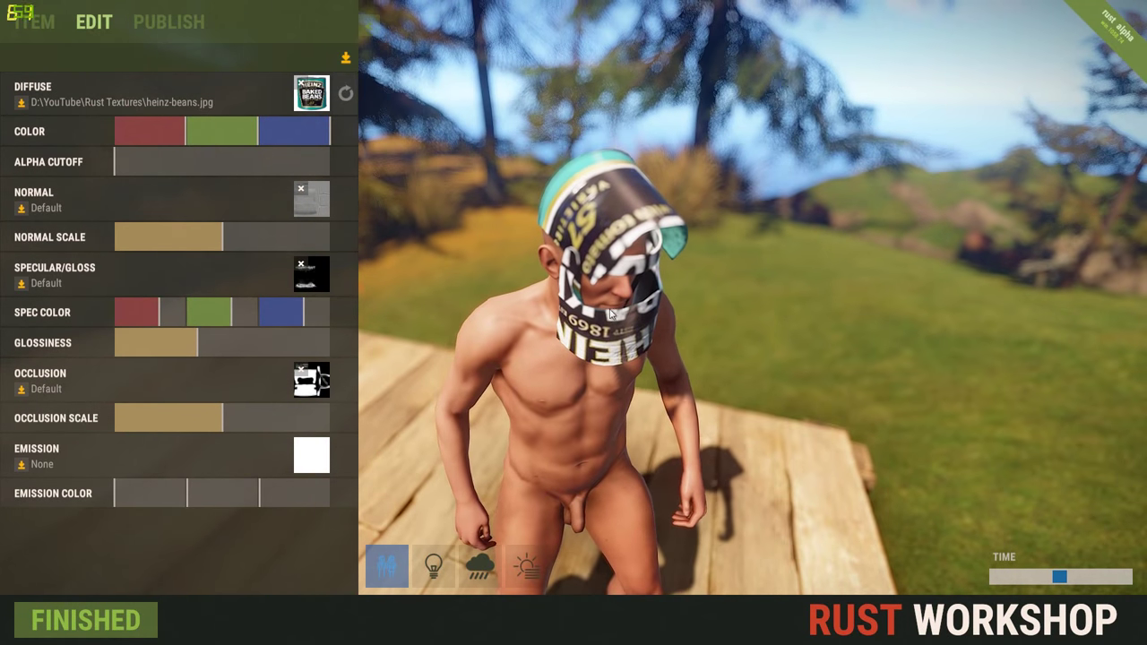
{"action": "left_click_drag", "start_coordinate": [514, 230], "coordinate": [605, 204]}
{"action": "scroll", "coordinate": [605, 205], "scroll_direction": "up", "scroll_amount": 3}
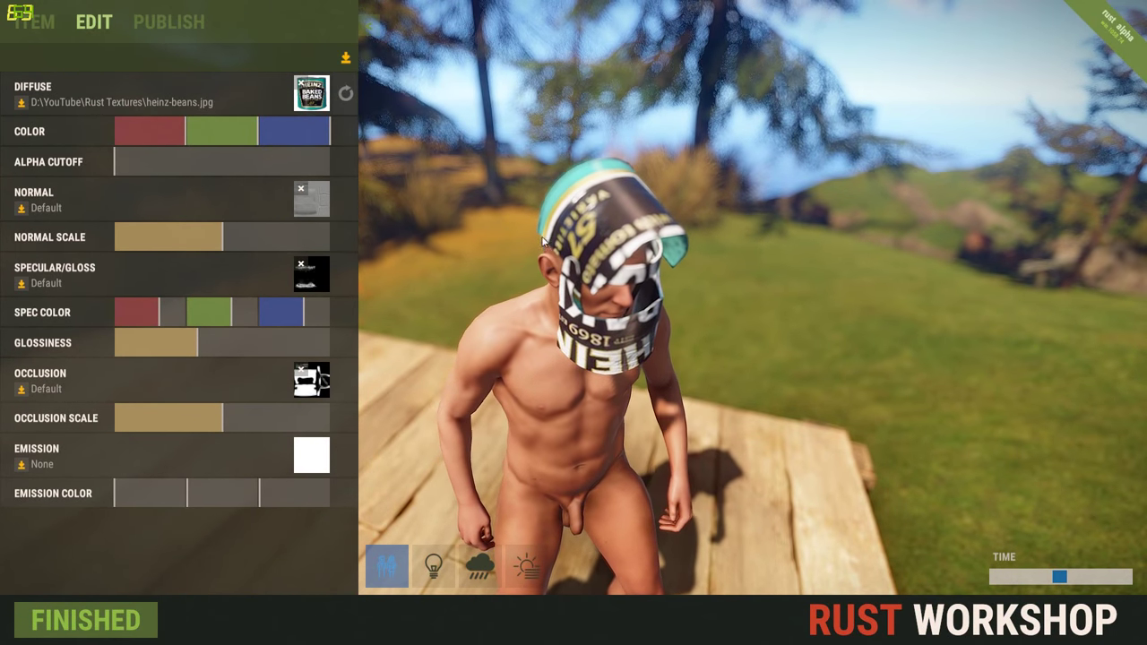
{"action": "scroll", "coordinate": [605, 204], "scroll_direction": "down", "scroll_amount": 5}
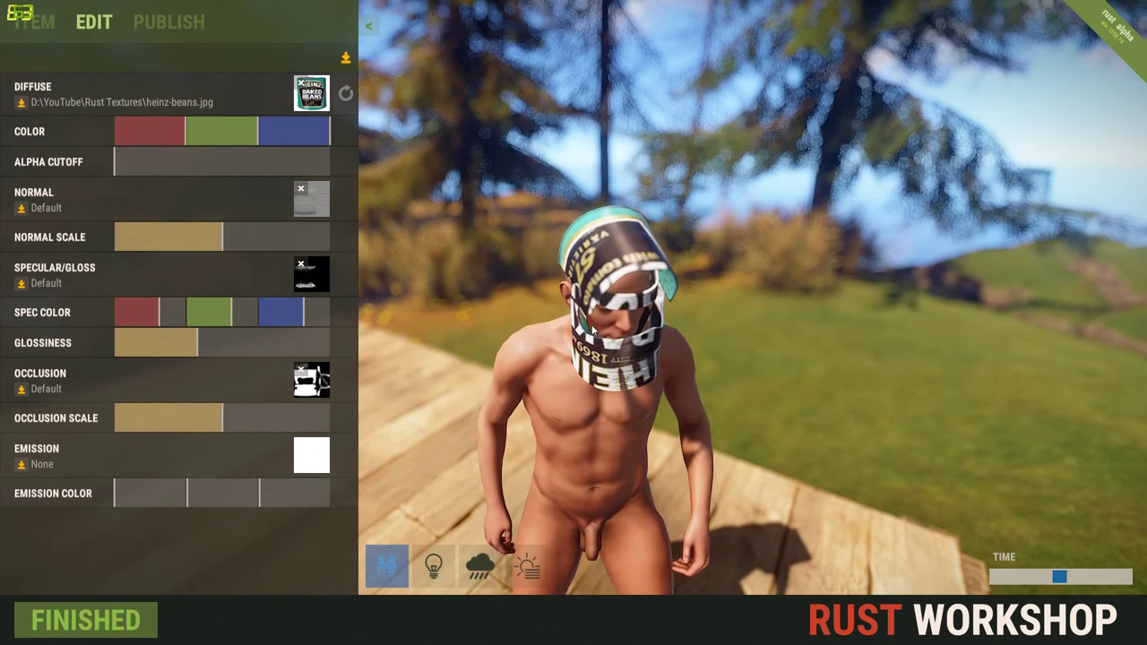
{"action": "left_click_drag", "start_coordinate": [620, 324], "coordinate": [398, 292]}
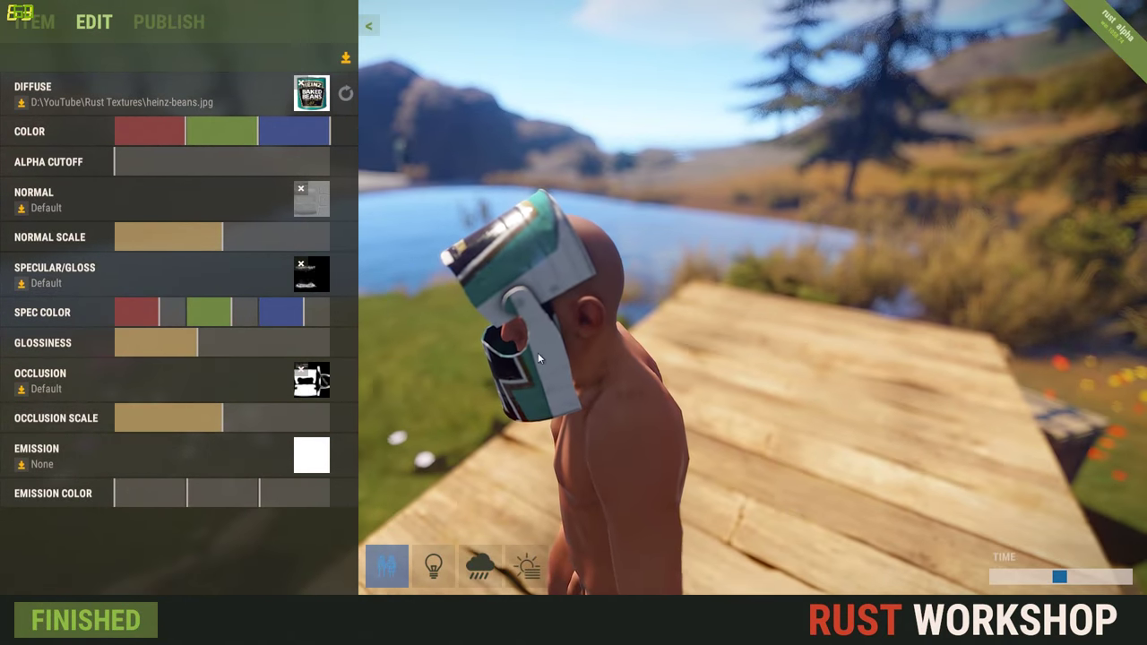
{"action": "left_click_drag", "start_coordinate": [545, 356], "coordinate": [659, 369]}
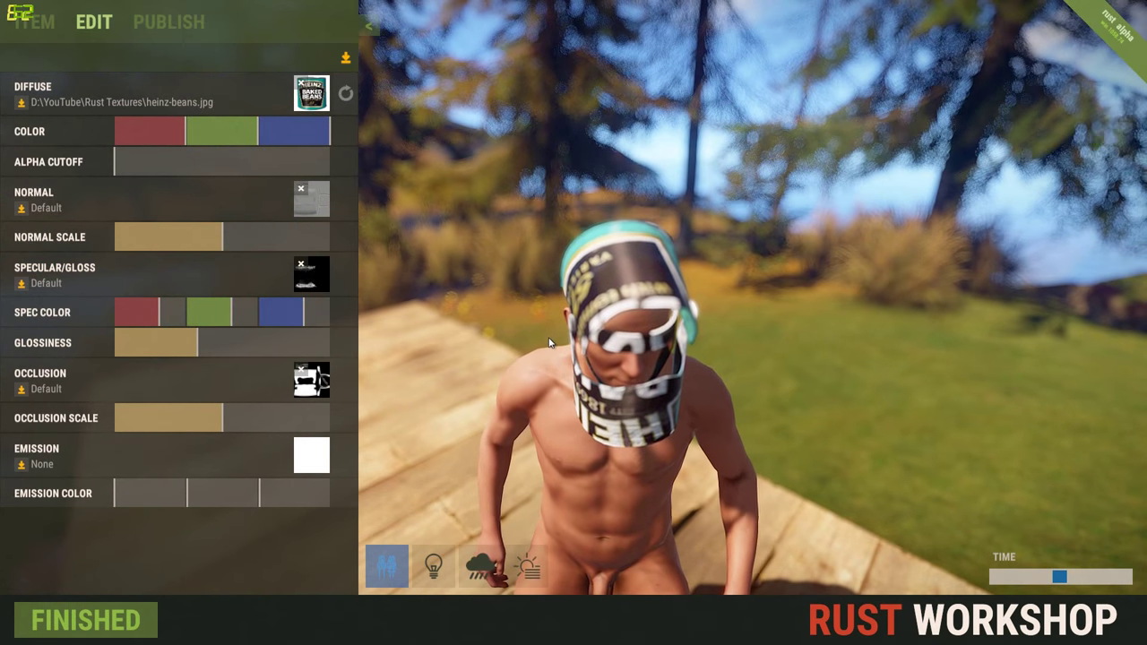
{"action": "left_click_drag", "start_coordinate": [550, 343], "coordinate": [568, 343]}
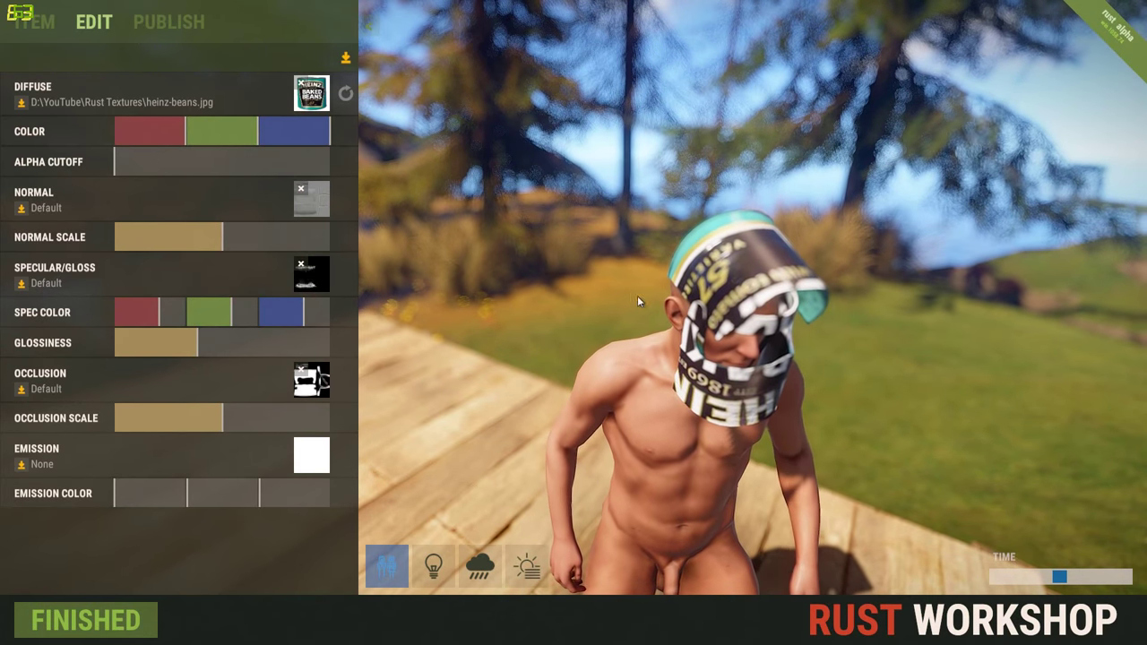
- Replace the helmet's diffuse texture with heins 2.jpg
{"action": "left_click", "coordinate": [303, 84]}
{"action": "left_click", "coordinate": [312, 98]}
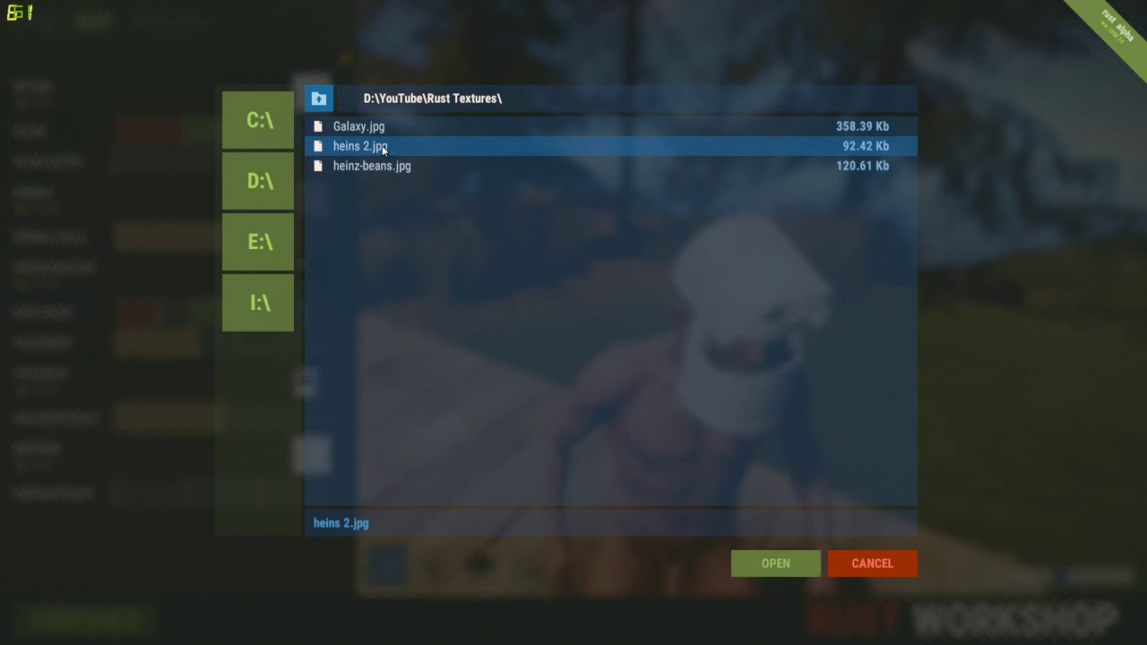
{"action": "left_click", "coordinate": [775, 571]}
- Examine the orientation and placement of the heins 2.jpg label on the helmet, near and far
{"action": "left_click_drag", "start_coordinate": [863, 343], "coordinate": [924, 328]}
{"action": "scroll", "coordinate": [901, 338], "scroll_direction": "down", "scroll_amount": 4}
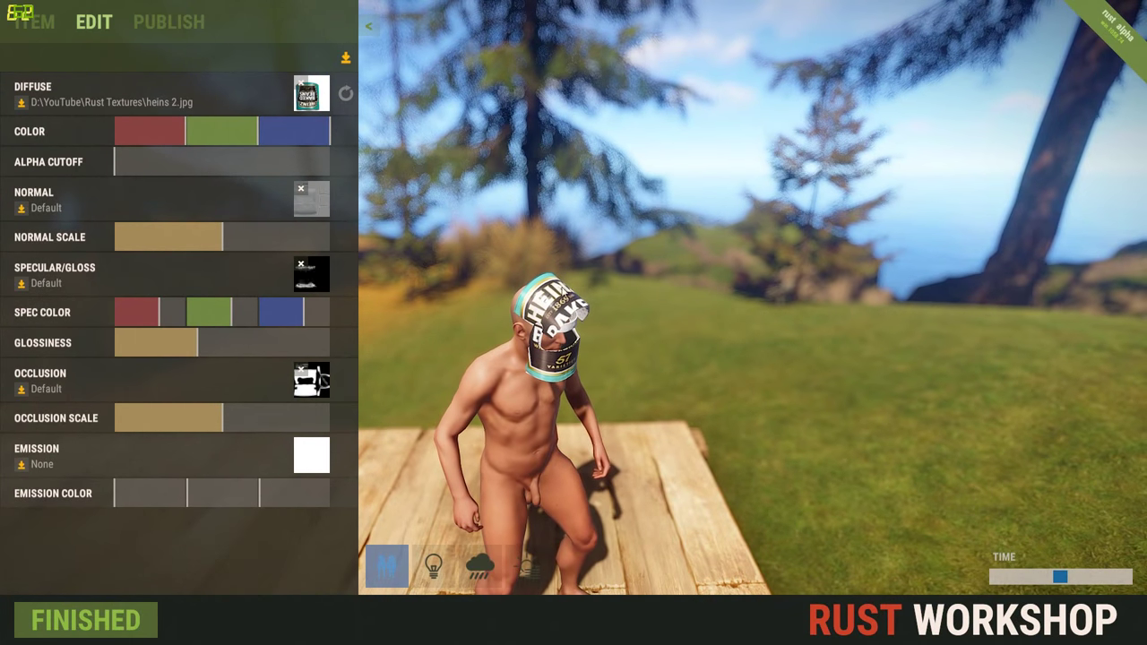
{"action": "left_click_drag", "start_coordinate": [578, 367], "coordinate": [622, 367]}
{"action": "scroll", "coordinate": [528, 359], "scroll_direction": "up", "scroll_amount": 3}
{"action": "scroll", "coordinate": [605, 361], "scroll_direction": "down", "scroll_amount": 3}
{"action": "scroll", "coordinate": [625, 359], "scroll_direction": "up", "scroll_amount": 4}
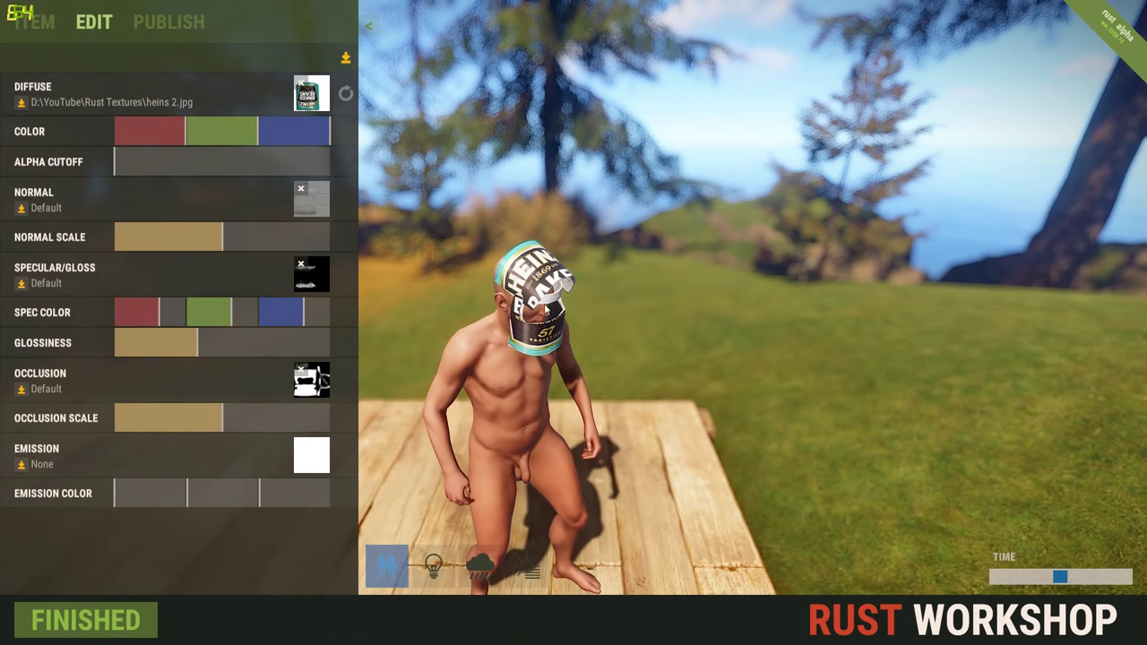
{"action": "mouse_move", "coordinate": [500, 325]}
{"action": "middle_mouse_down"}
{"action": "mouse_move", "coordinate": [485, 294]}
{"action": "mouse_move", "coordinate": [491, 318]}
{"action": "middle_mouse_up"}
{"action": "scroll", "coordinate": [491, 318], "scroll_direction": "up", "scroll_amount": 2}
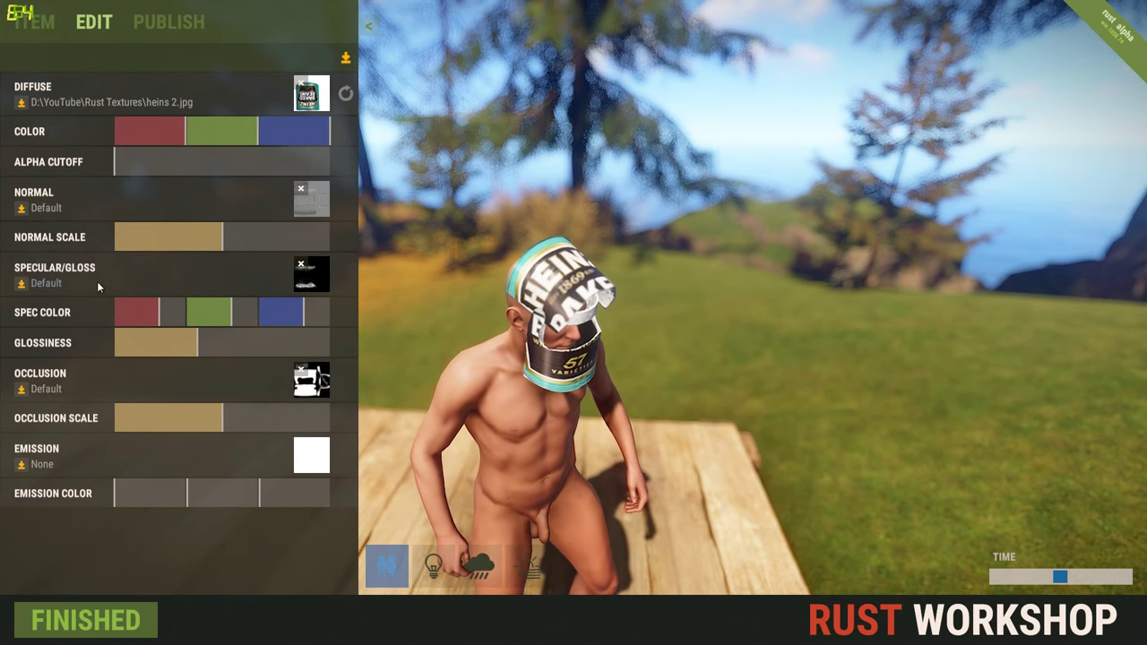
- Lower the helmet's glossiness to a little under a third of its range, trying weaker and stronger settings first
{"action": "mouse_move", "coordinate": [187, 342]}
{"action": "left_mouse_down"}
{"action": "mouse_move", "coordinate": [288, 341]}
{"action": "mouse_move", "coordinate": [173, 339]}
{"action": "left_mouse_up"}
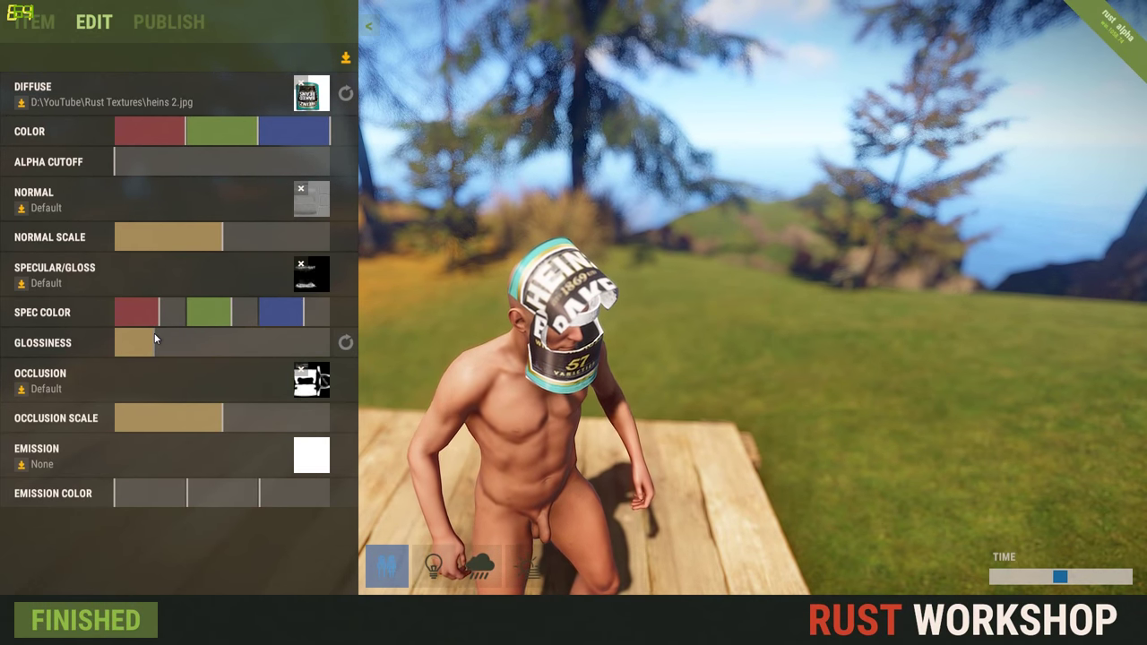
{"action": "left_click_drag", "start_coordinate": [154, 333], "coordinate": [155, 333]}
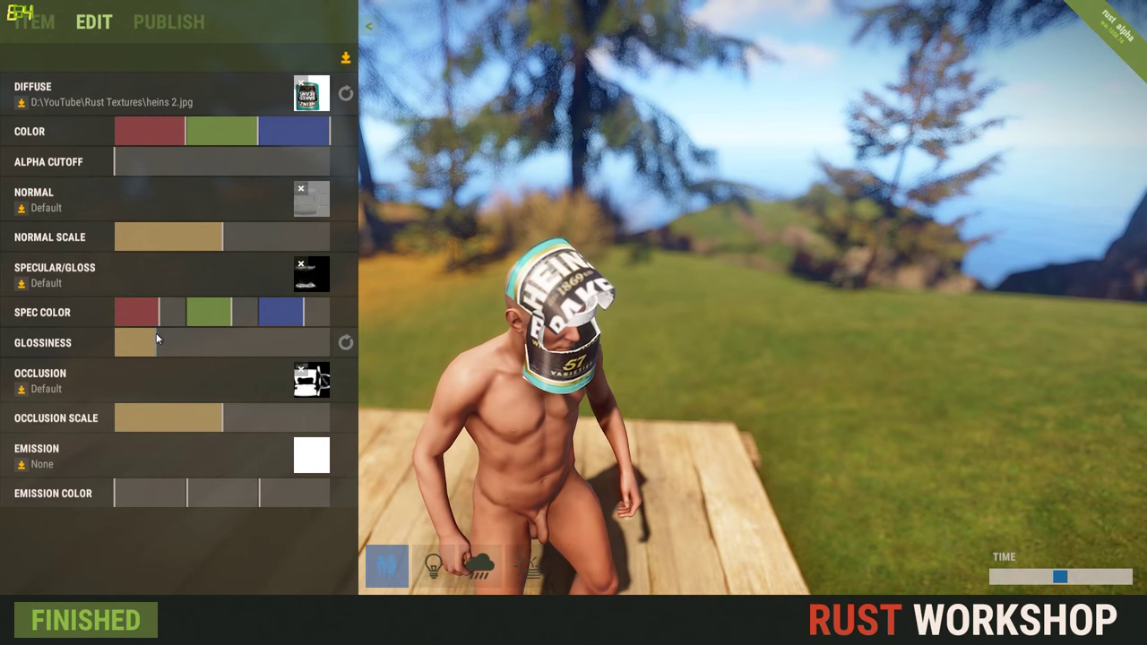
{"action": "left_click_drag", "start_coordinate": [235, 340], "coordinate": [181, 349]}
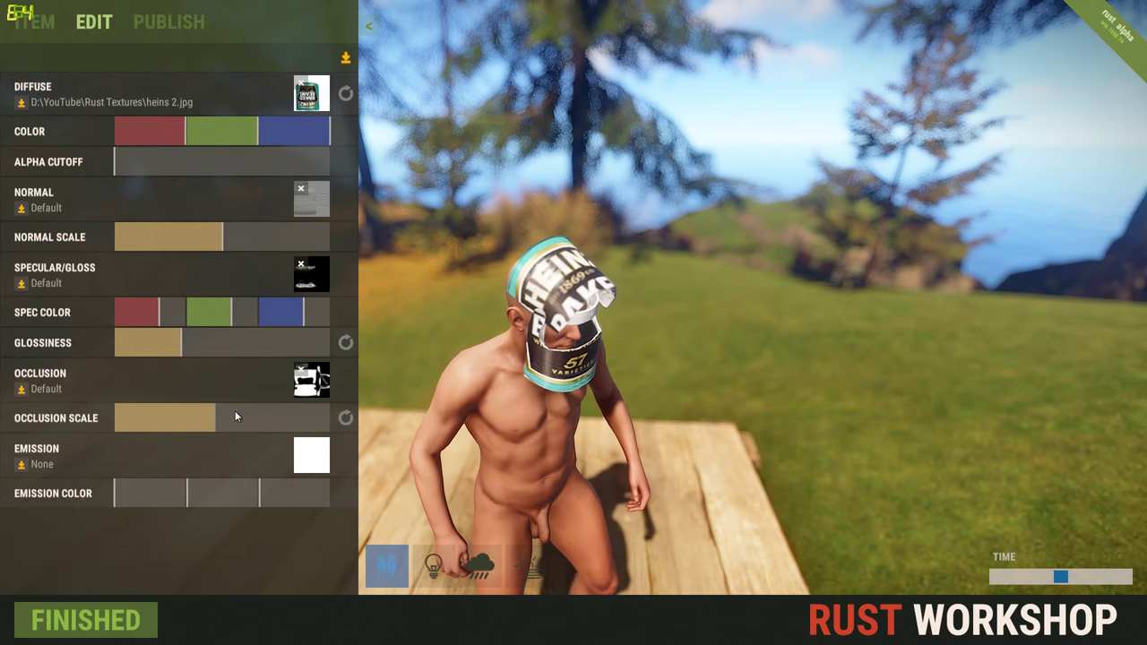
- Raise the helmet's occlusion scale slightly above half of its range and lower its normal scale slightly below half
{"action": "left_click_drag", "start_coordinate": [240, 418], "coordinate": [234, 418]}
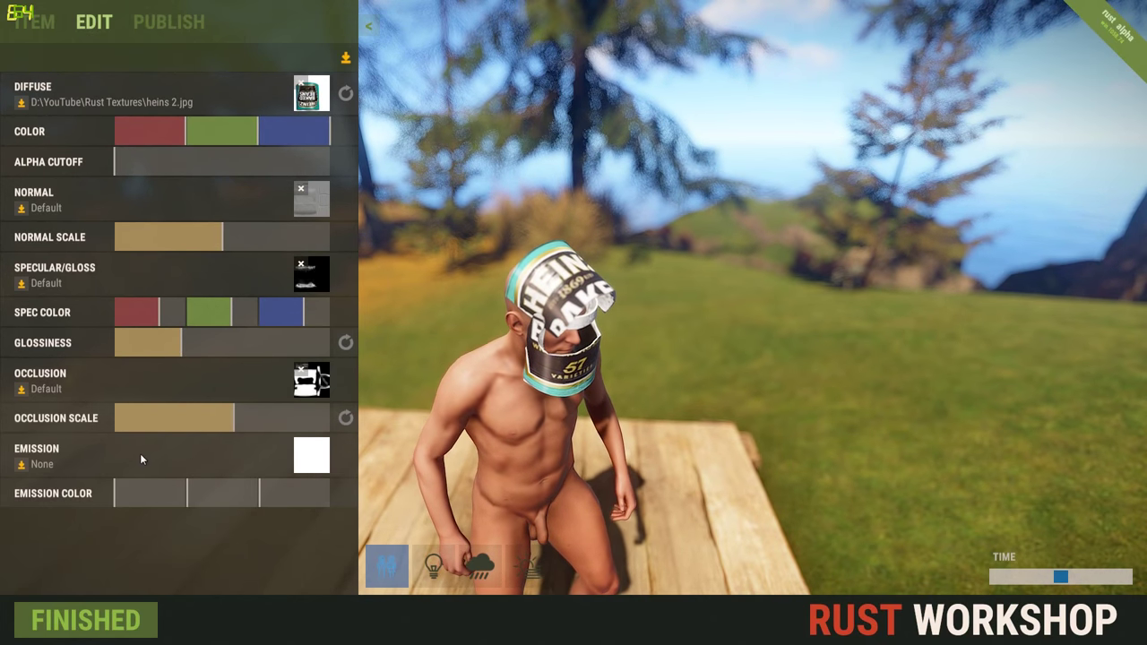
{"action": "mouse_move", "coordinate": [200, 247]}
{"action": "left_mouse_down"}
{"action": "mouse_move", "coordinate": [159, 237]}
{"action": "mouse_move", "coordinate": [281, 247]}
{"action": "mouse_move", "coordinate": [203, 256]}
{"action": "left_mouse_up"}
- Examine the helmet with its adjusted surface settings from several angles and distances
{"action": "left_click_drag", "start_coordinate": [525, 409], "coordinate": [503, 401]}
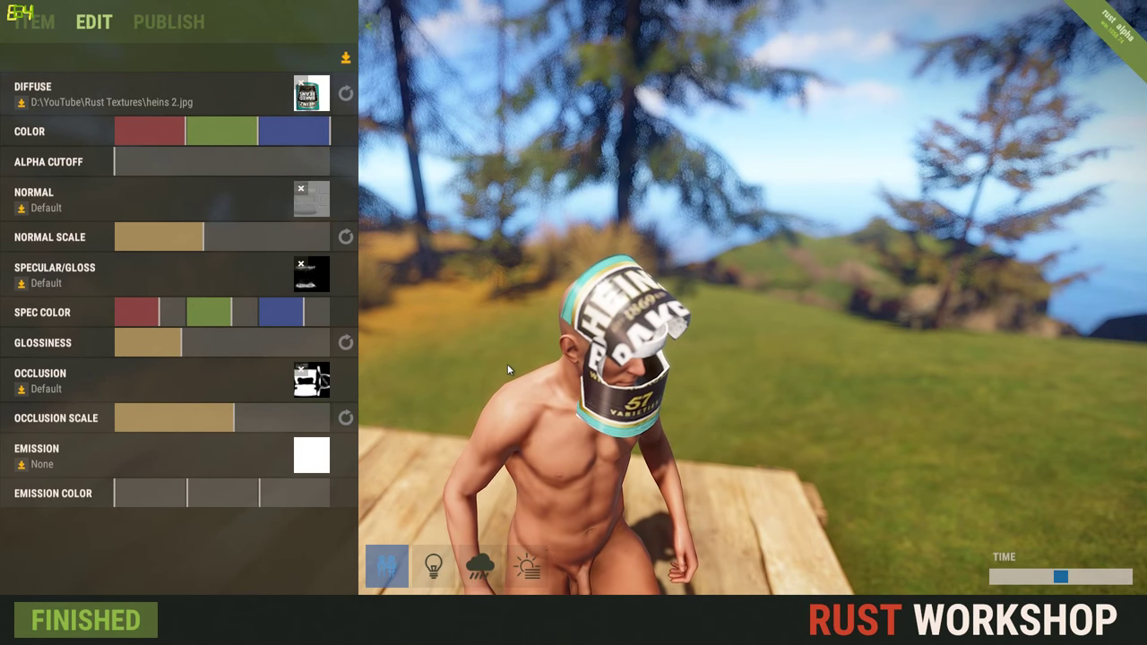
{"action": "mouse_move", "coordinate": [507, 369]}
{"action": "left_mouse_down"}
{"action": "mouse_move", "coordinate": [545, 363]}
{"action": "mouse_move", "coordinate": [468, 357]}
{"action": "mouse_move", "coordinate": [503, 369]}
{"action": "mouse_move", "coordinate": [563, 356]}
{"action": "mouse_move", "coordinate": [510, 355]}
{"action": "left_mouse_up"}
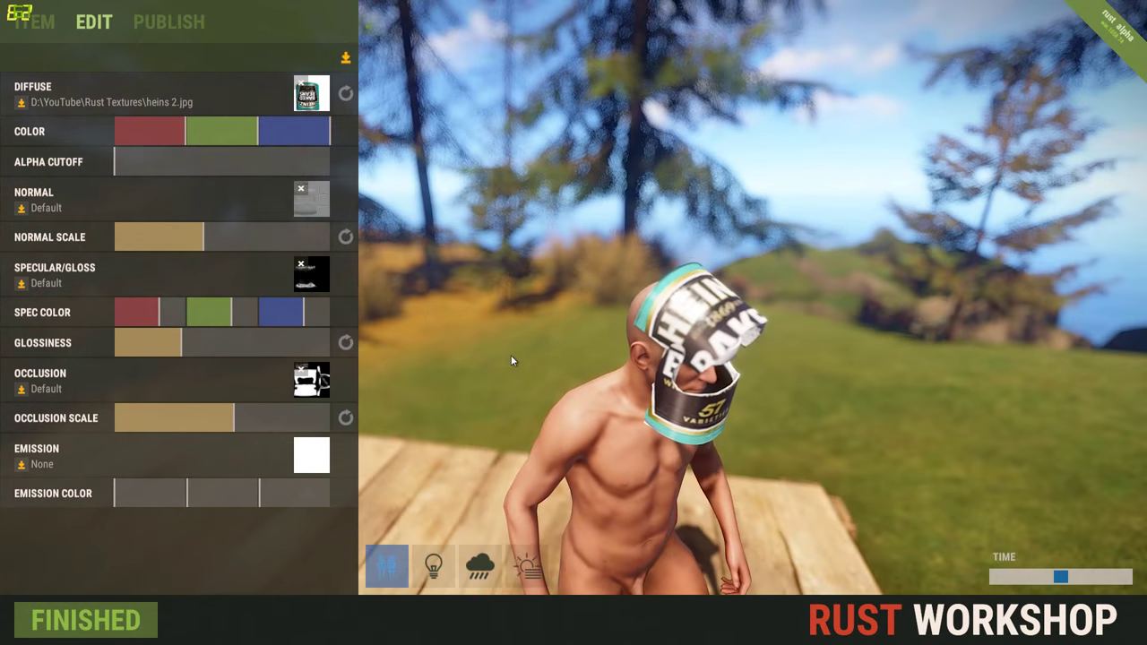
{"action": "left_click_drag", "start_coordinate": [510, 353], "coordinate": [538, 360]}
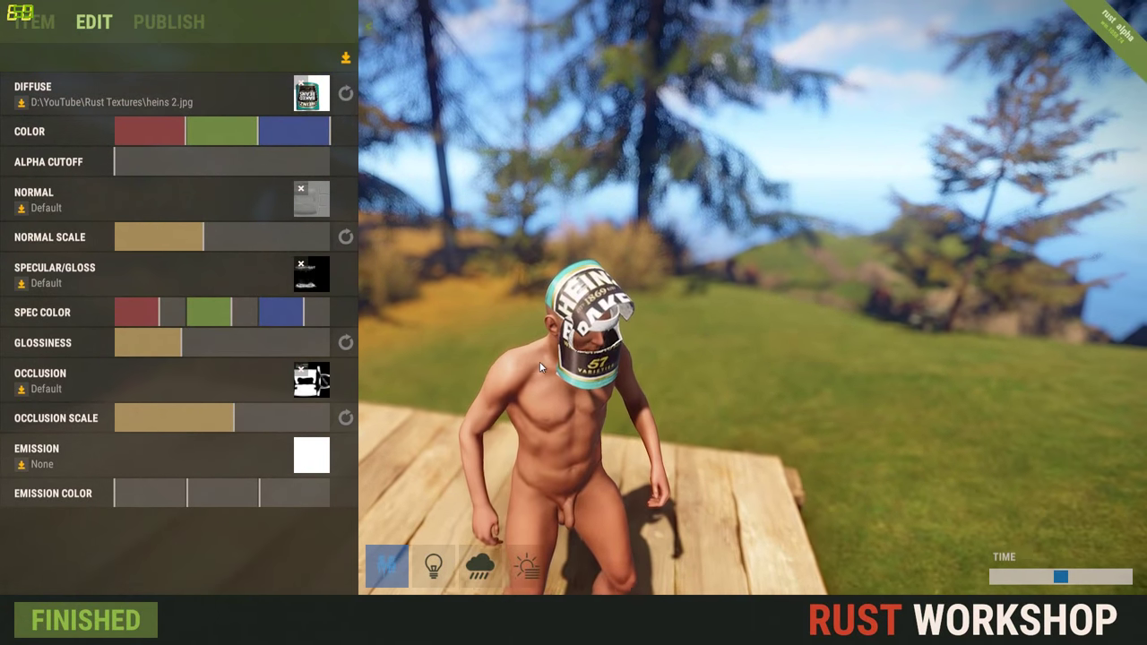
{"action": "scroll", "coordinate": [540, 362], "scroll_direction": "down", "scroll_amount": 5}
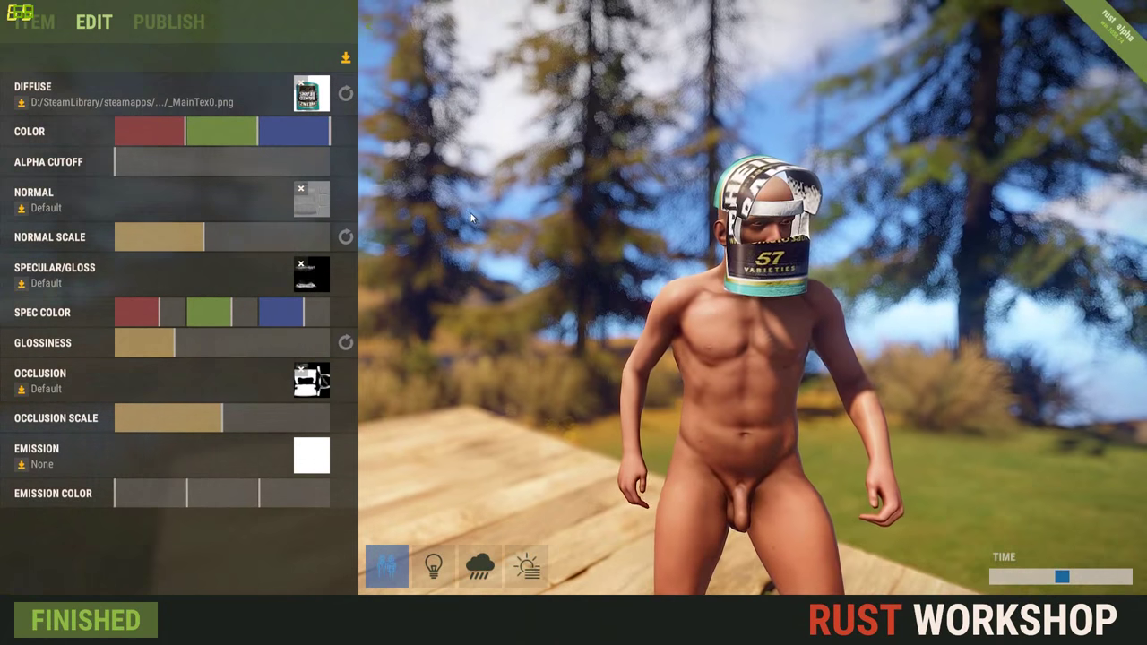
{"action": "left_click_drag", "start_coordinate": [469, 211], "coordinate": [551, 198]}
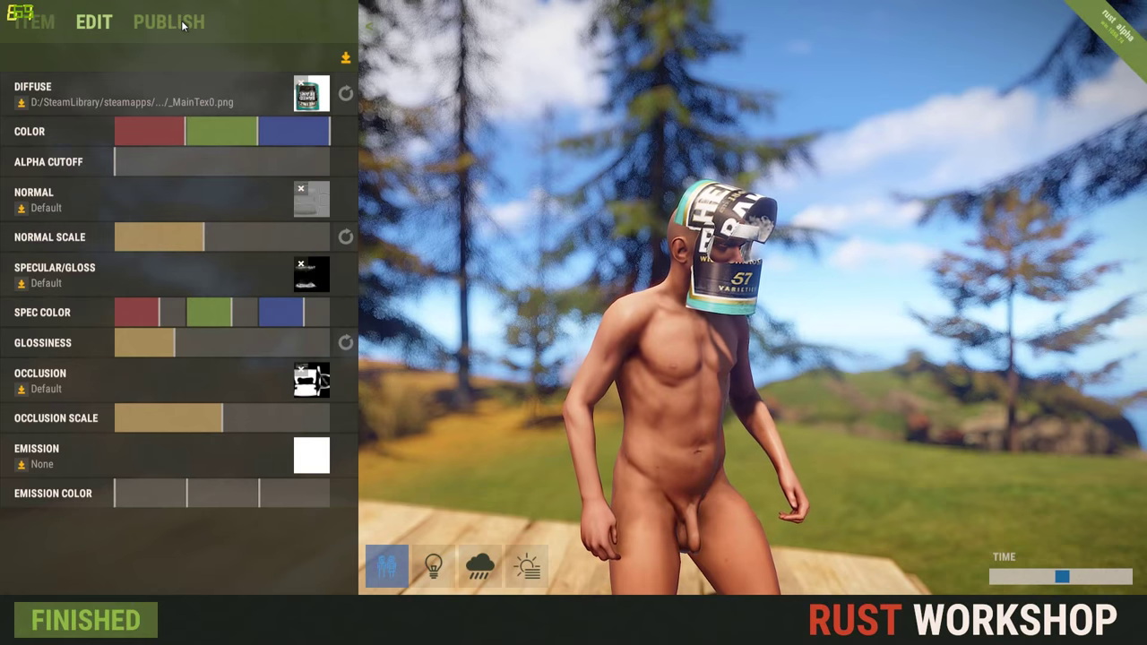
- Open the publishing options for the helmet skin and view the helmet beside them
{"action": "left_click", "coordinate": [168, 24]}
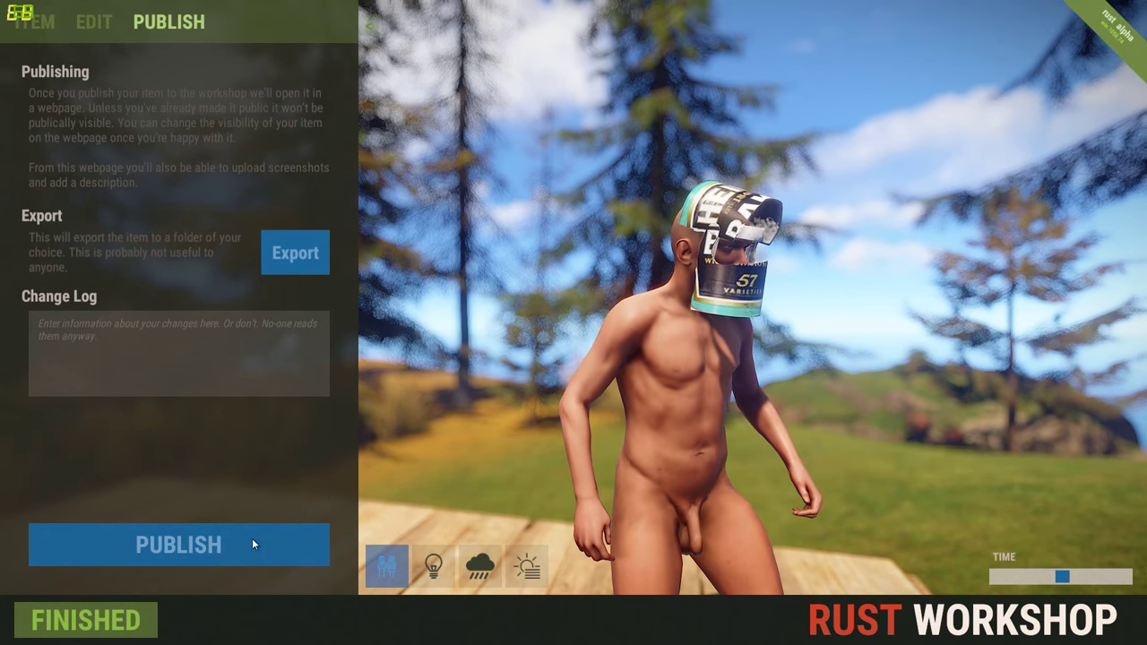
{"action": "left_click_drag", "start_coordinate": [502, 386], "coordinate": [547, 374]}
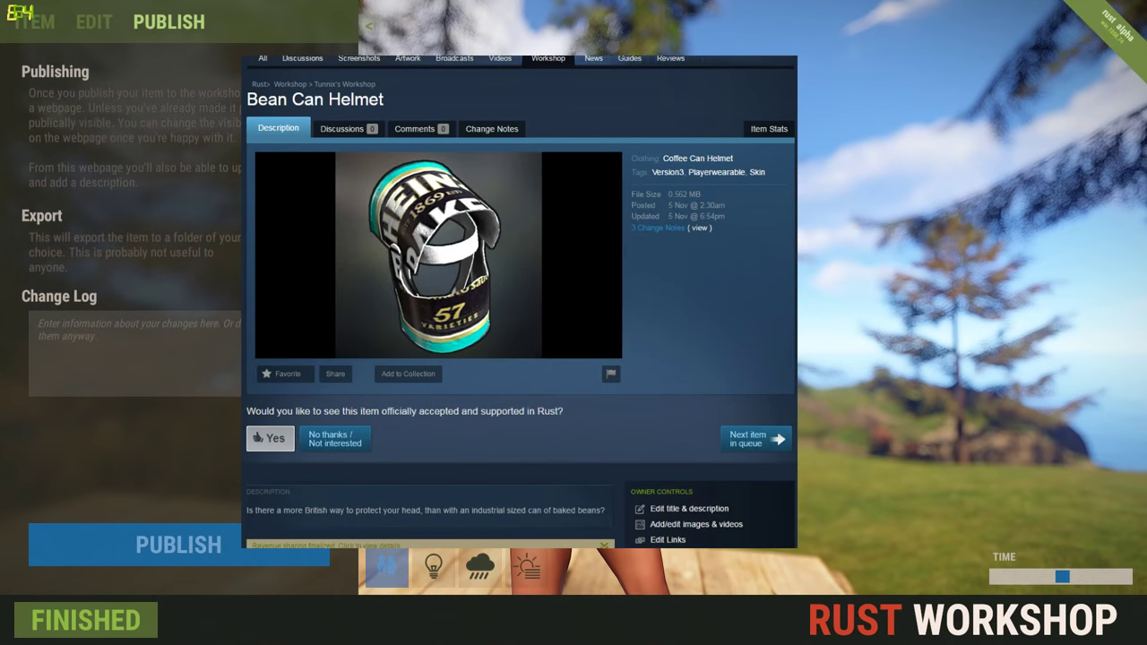